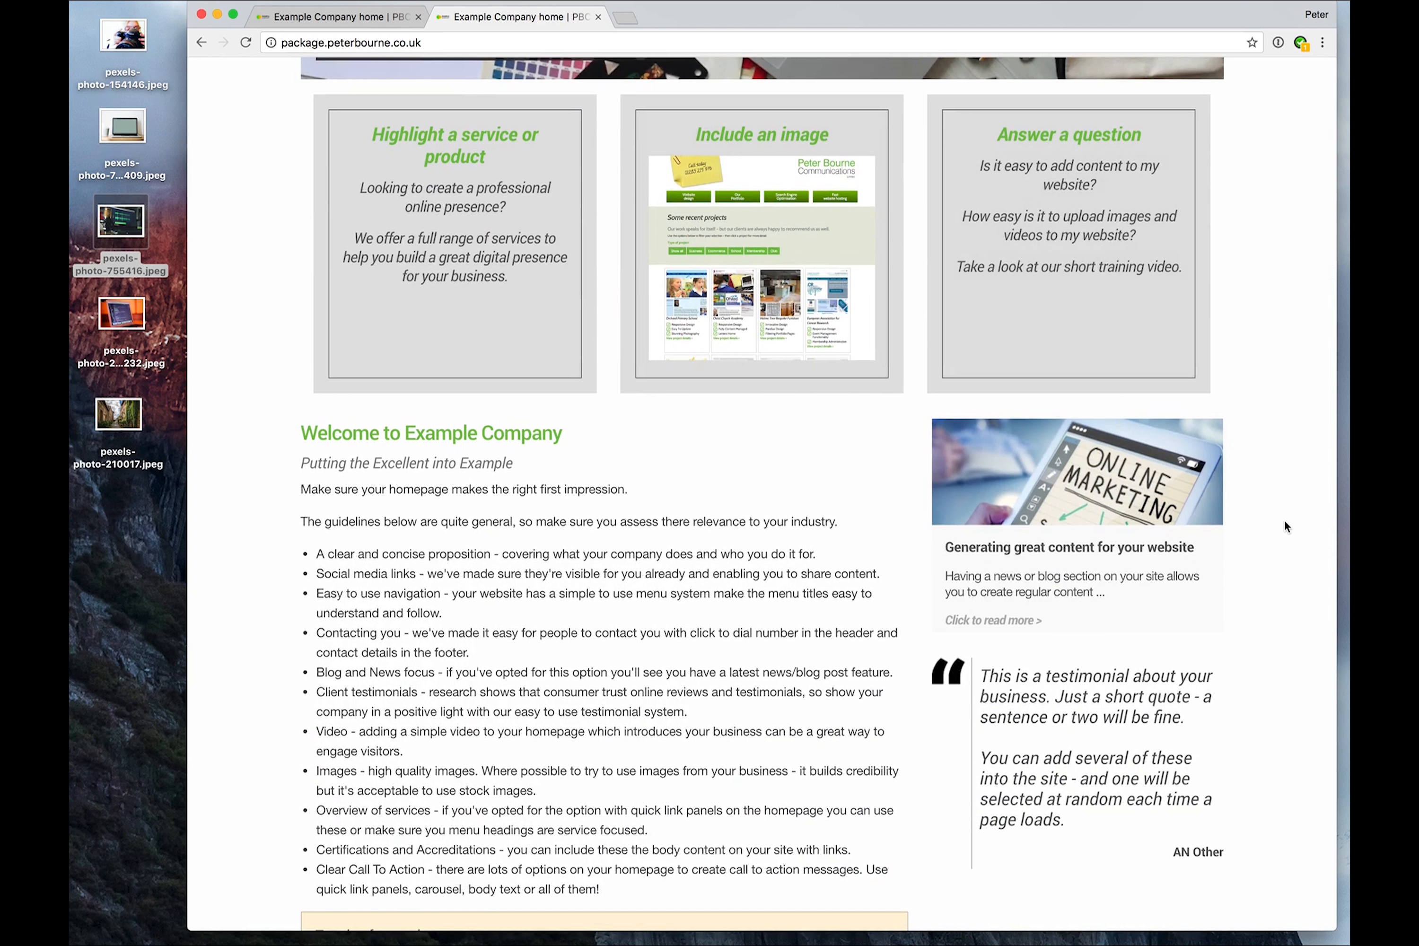
- Reload the home page, open the example news story, and look through the latest news and news archive pages
{"action": "key", "text": "super+r"}
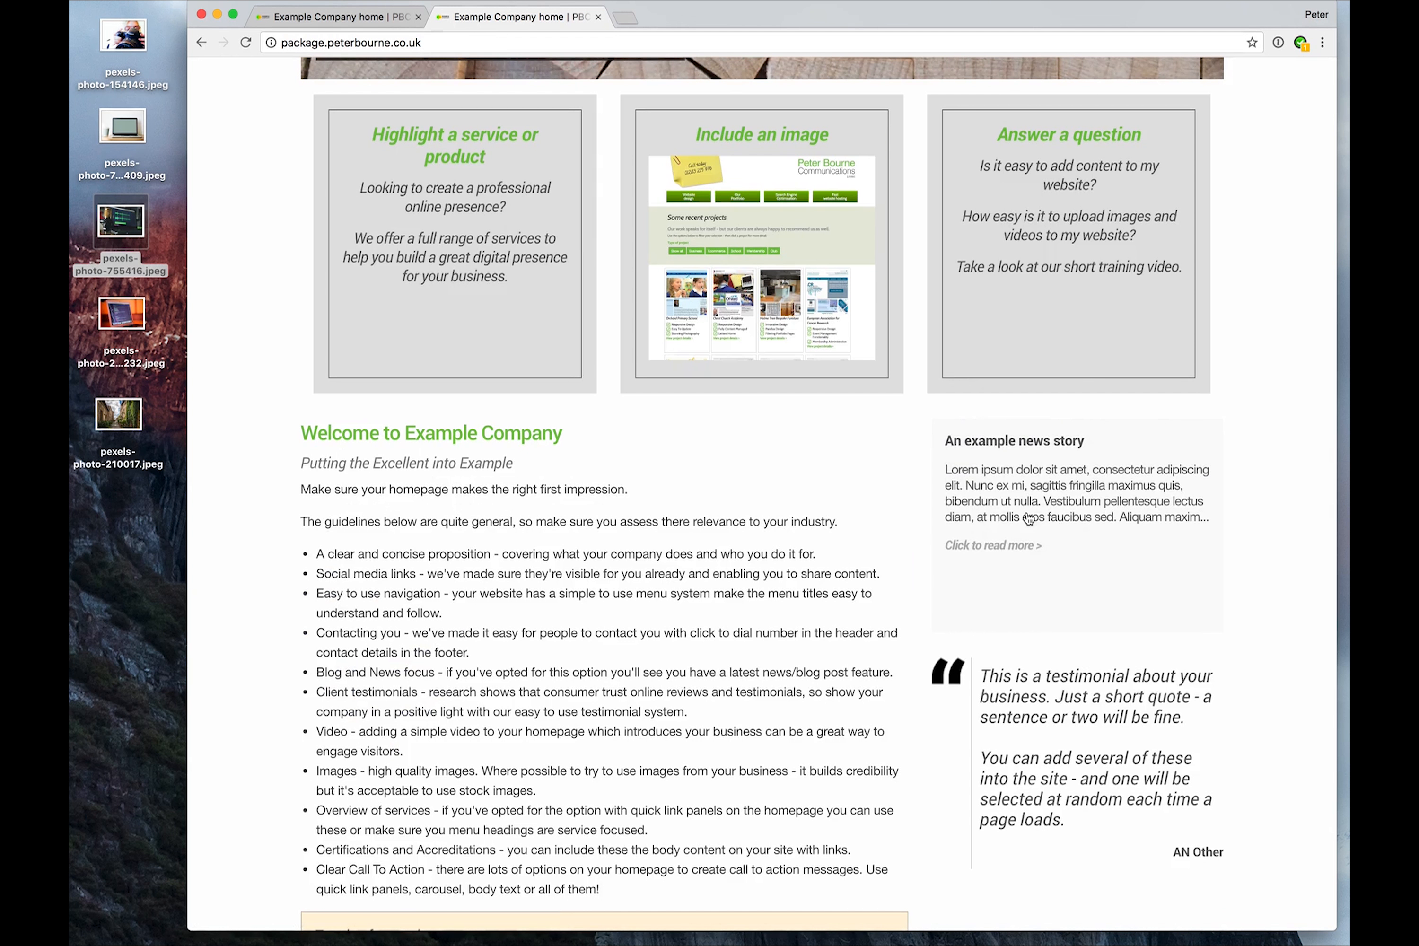
{"action": "left_click", "coordinate": [1018, 471]}
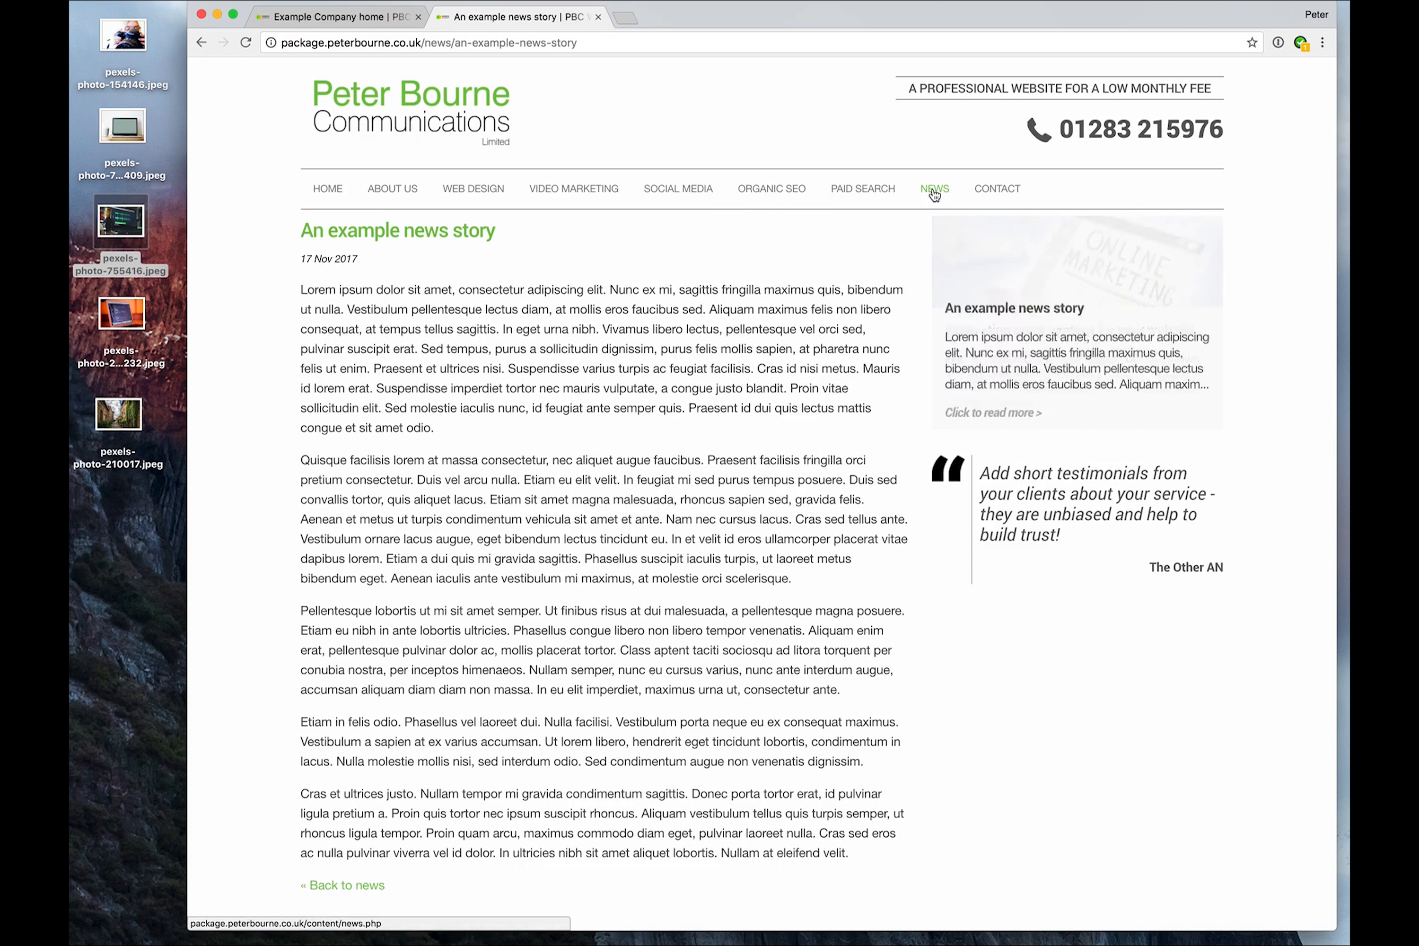
{"action": "left_click", "coordinate": [933, 190]}
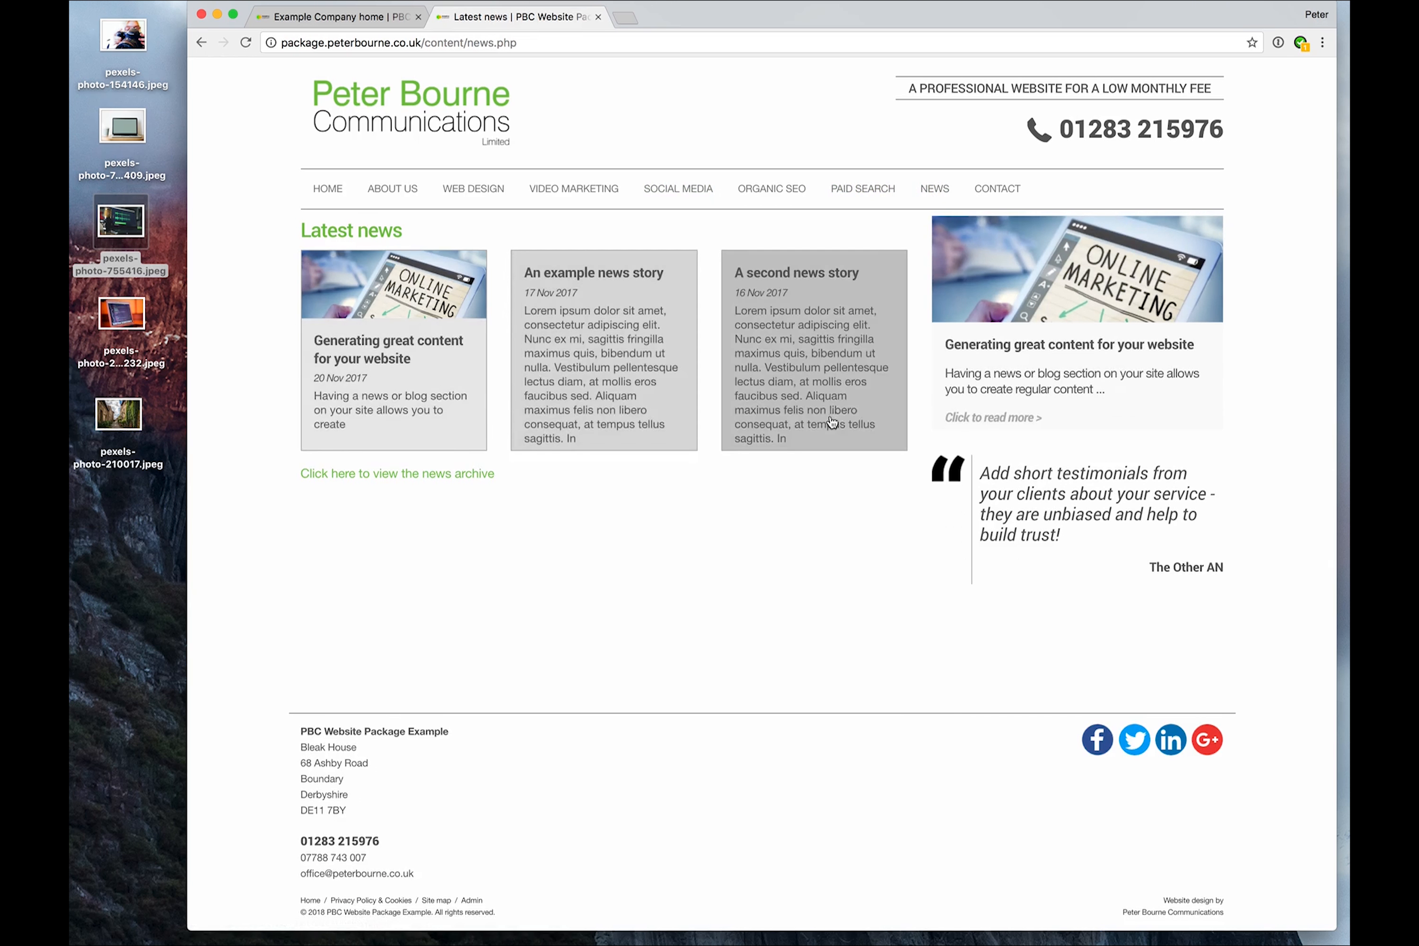
{"action": "left_click", "coordinate": [383, 482]}
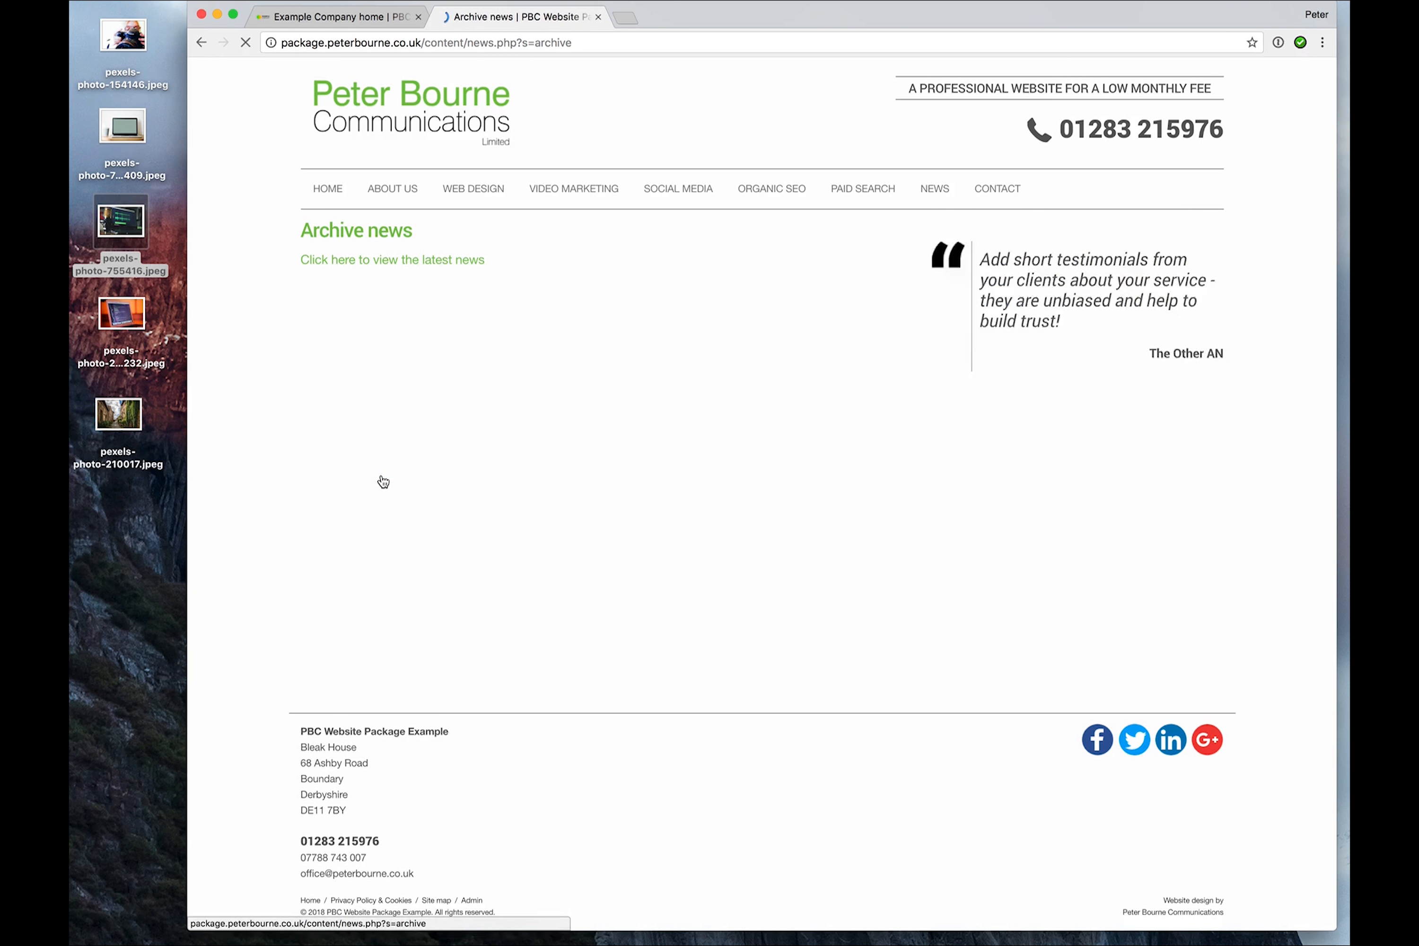
{"action": "left_click", "coordinate": [405, 260]}
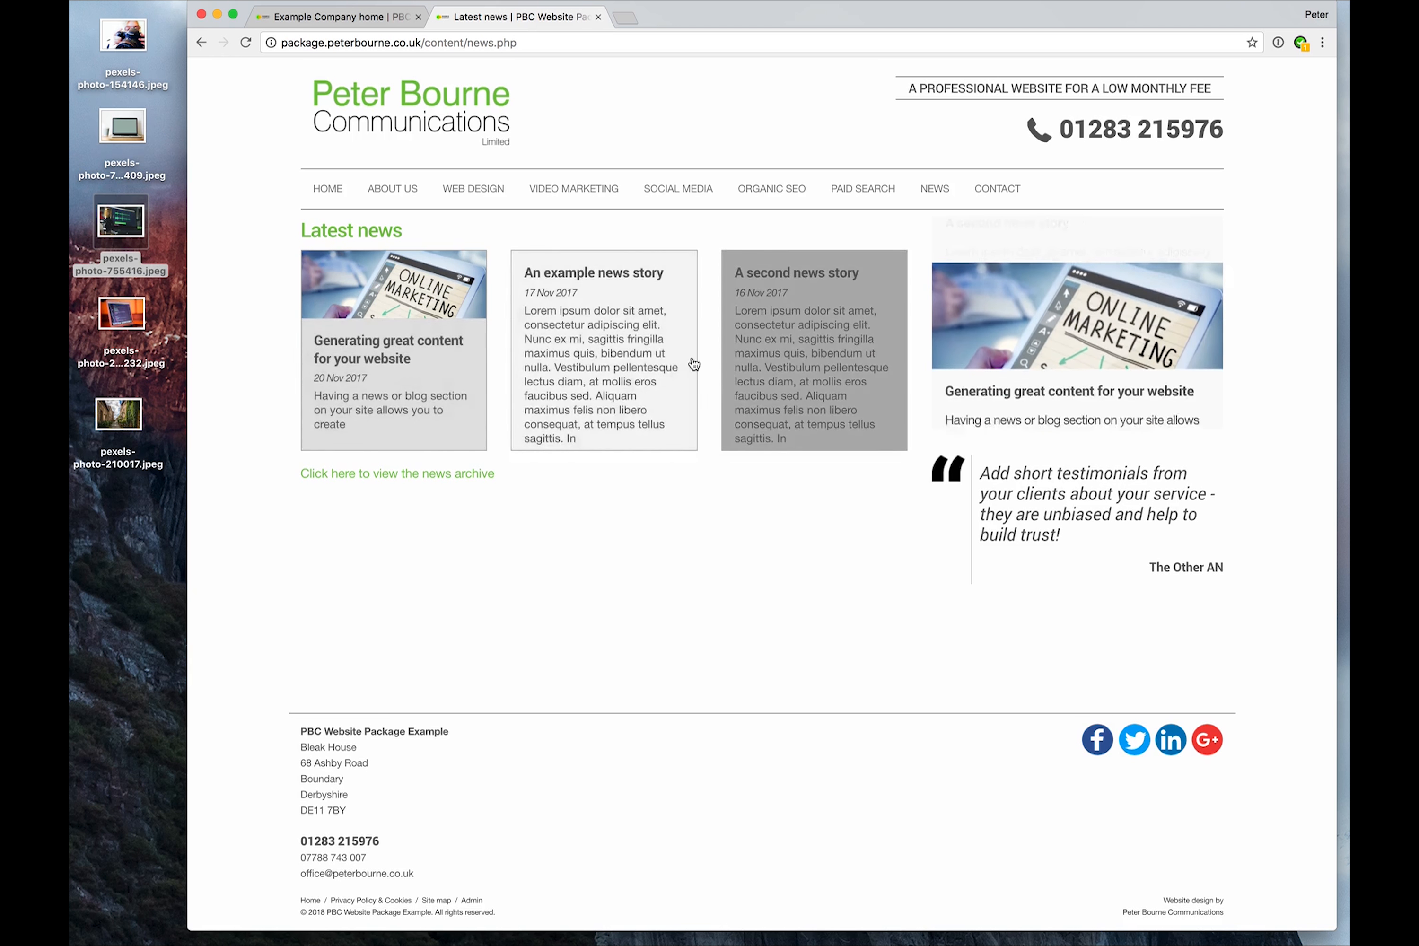
- Open the story "Generating great content for your website" and examine its headline, body text and page end
{"action": "left_click", "coordinate": [376, 397]}
{"action": "scroll", "coordinate": [318, 543], "scroll_direction": "down", "scroll_amount": 1}
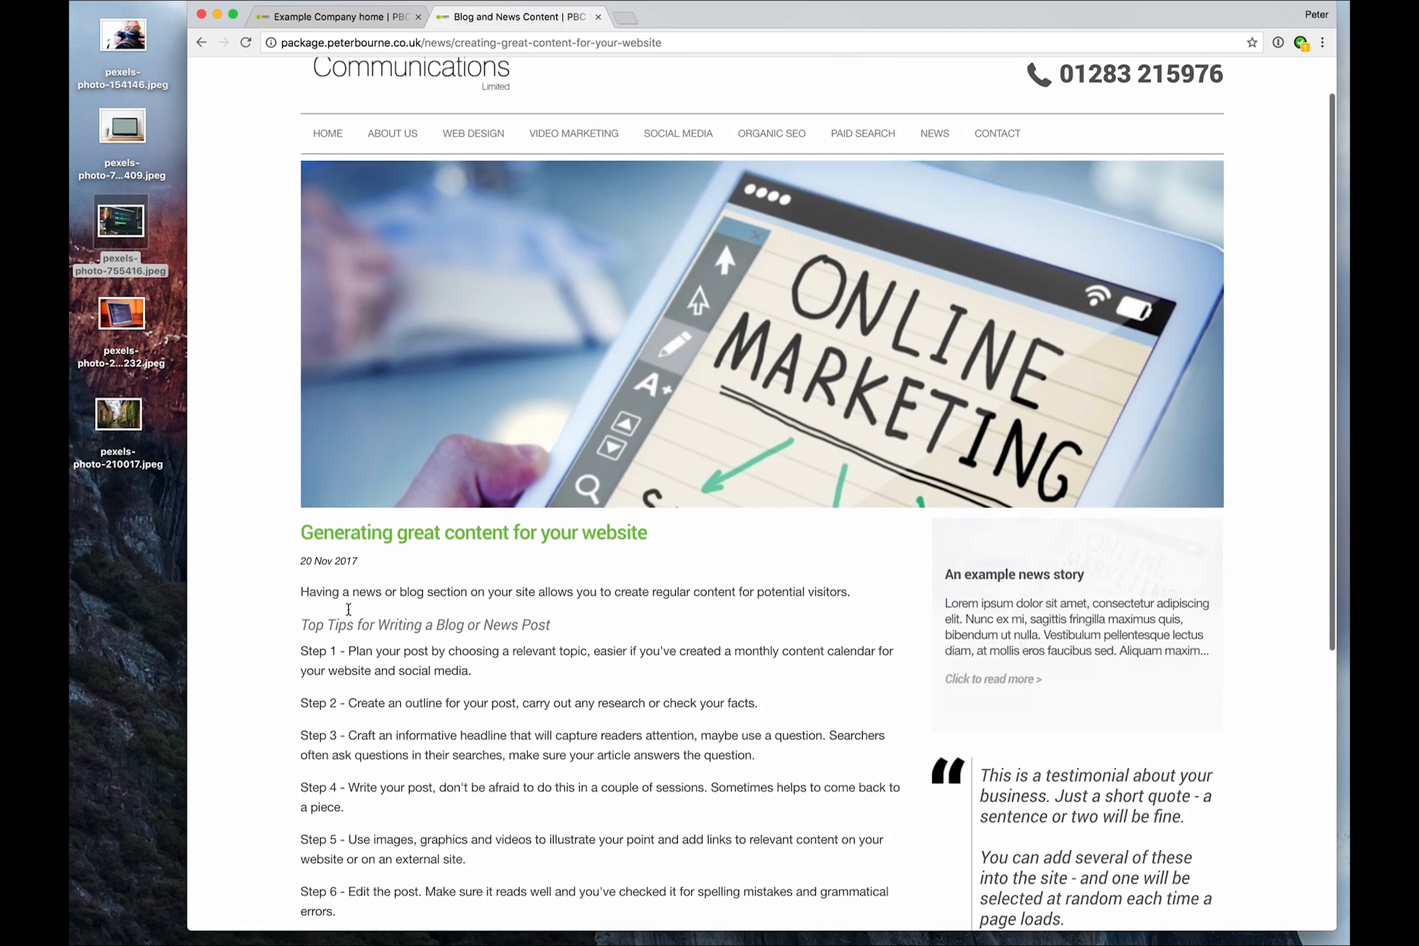
{"action": "left_click_drag", "start_coordinate": [319, 543], "coordinate": [728, 544]}
{"action": "left_click_drag", "start_coordinate": [528, 588], "coordinate": [536, 864]}
{"action": "scroll", "coordinate": [535, 864], "scroll_direction": "down", "scroll_amount": 7}
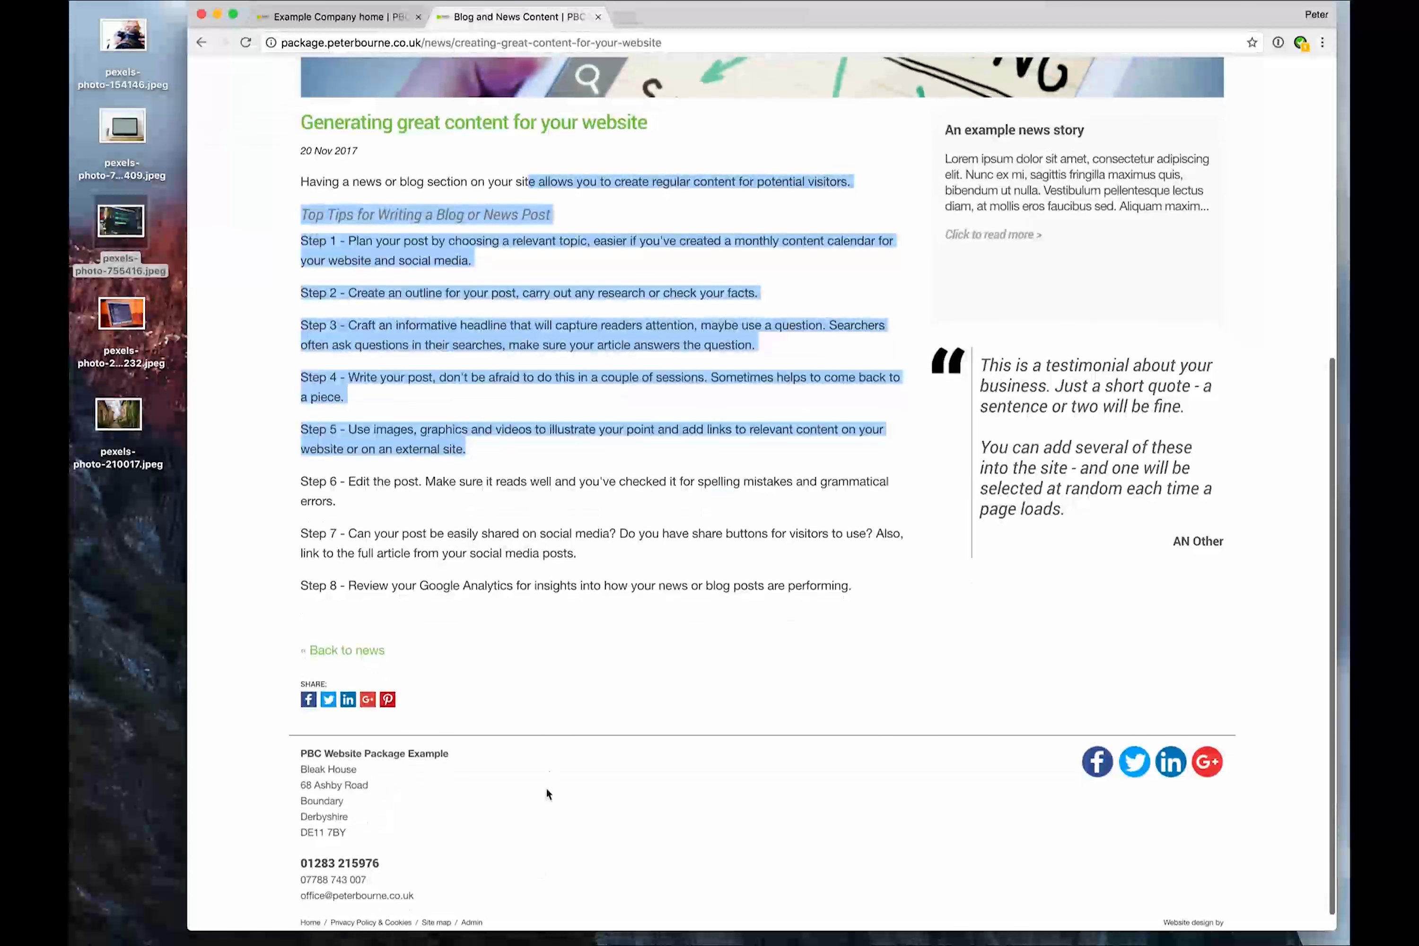
- Go from the home page to the site's admin area and log in with the saved e-mail address and password
{"action": "left_click", "coordinate": [338, 17]}
{"action": "left_click", "coordinate": [470, 905]}
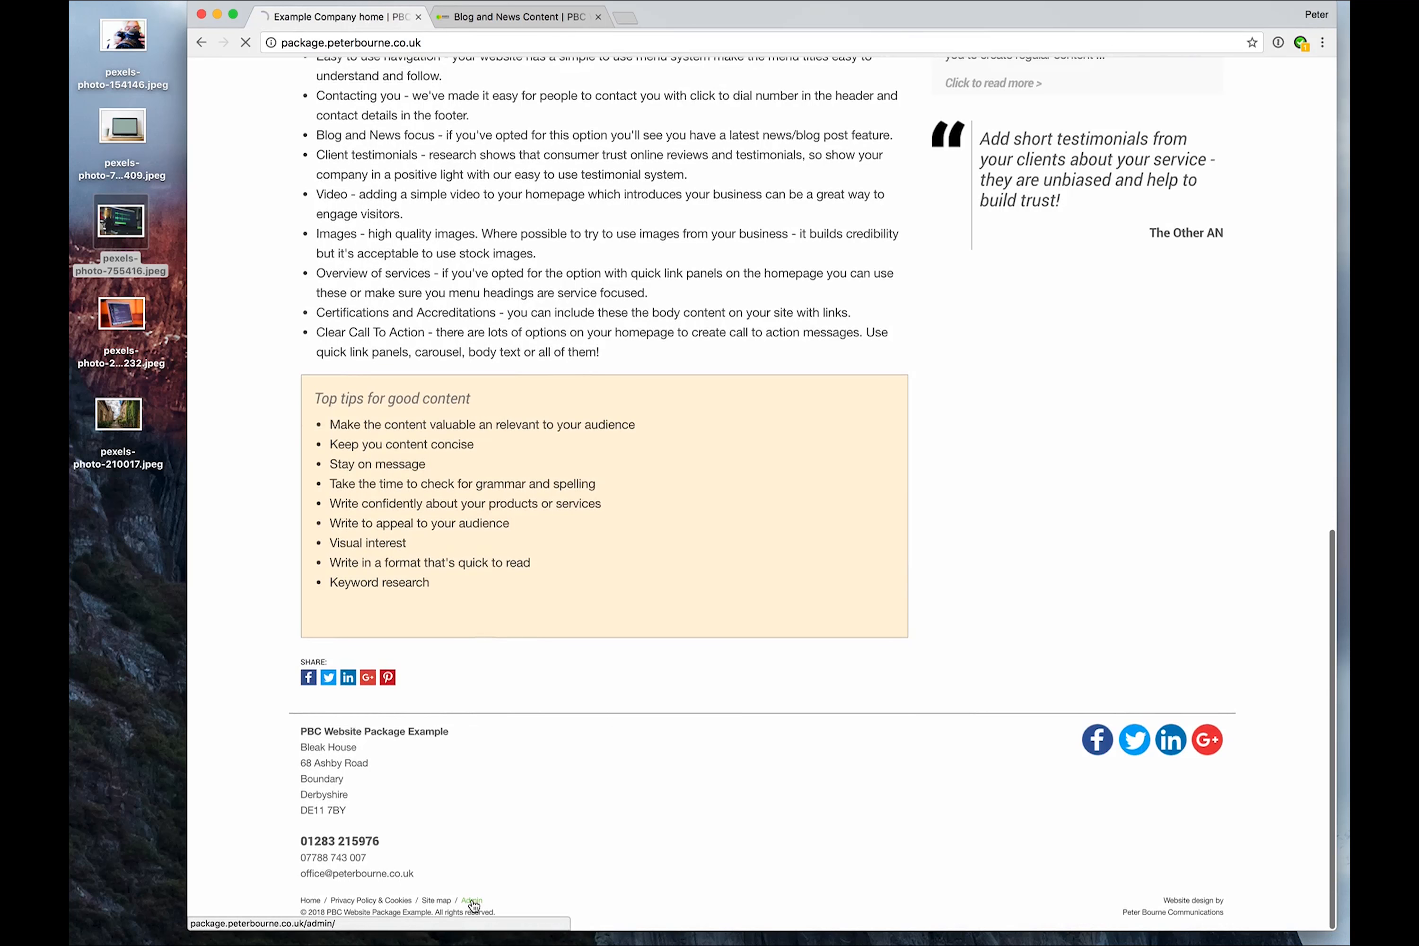
{"action": "left_click", "coordinate": [648, 365]}
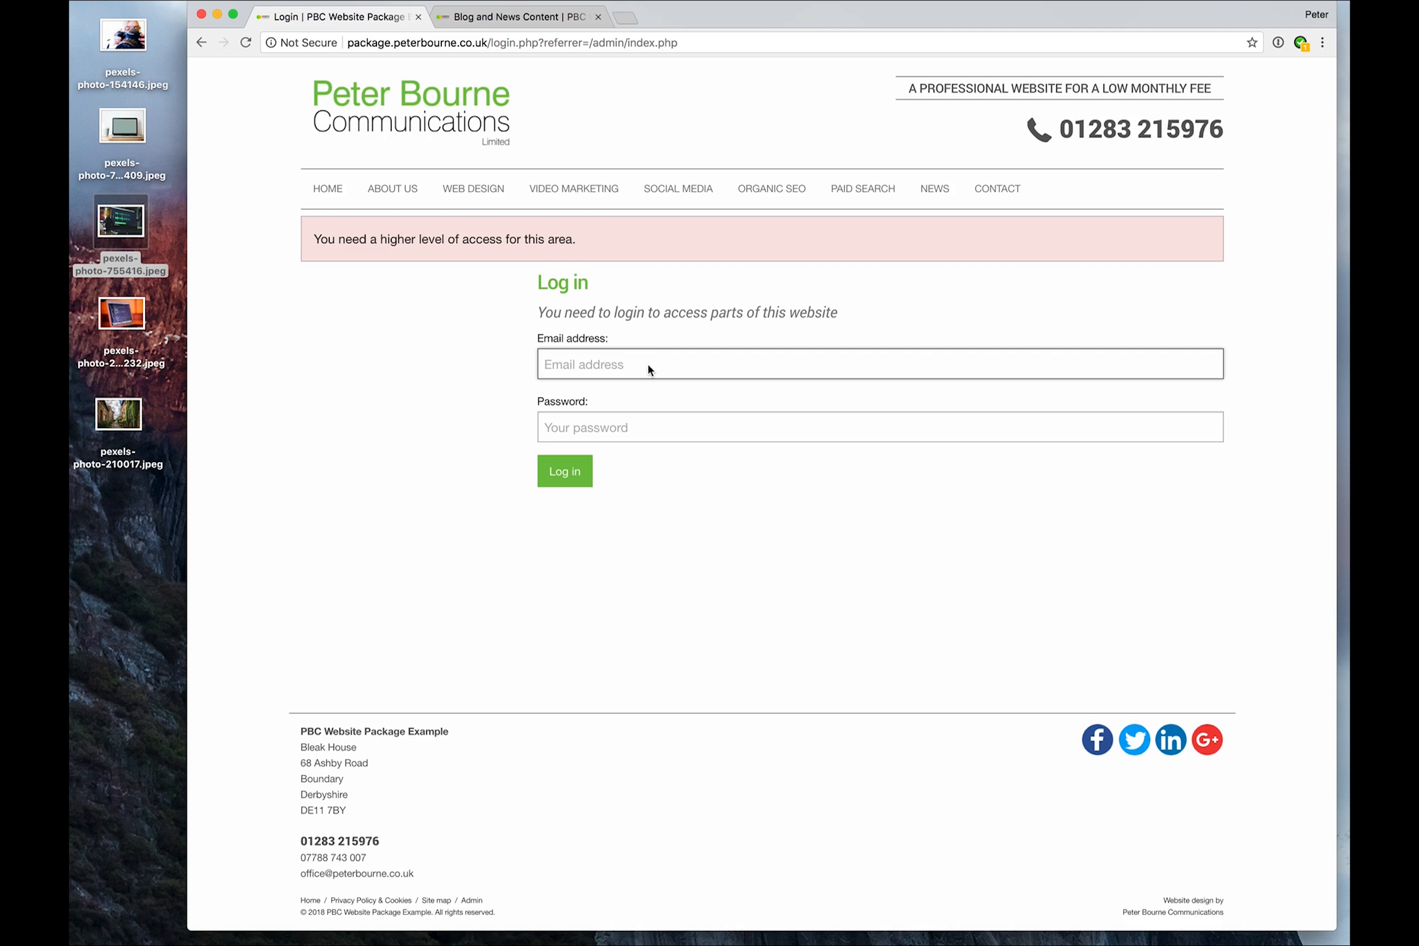
{"action": "key", "text": "super+backslash"}
- Create a new item in the news administration with the title "A news item for the demo video"
{"action": "left_click", "coordinate": [611, 342]}
{"action": "left_click", "coordinate": [848, 297]}
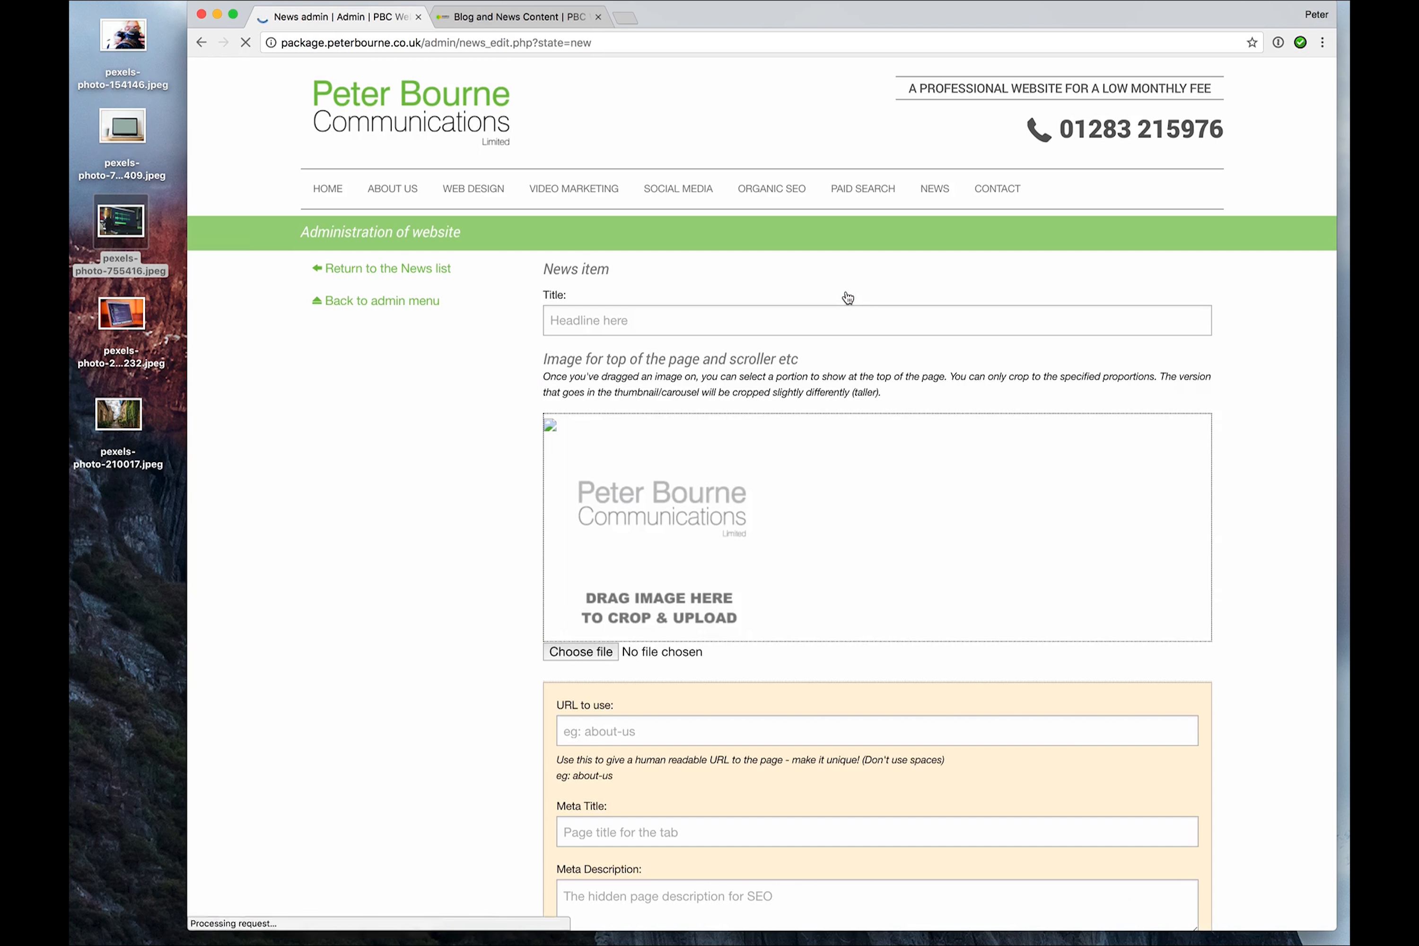
{"action": "left_click", "coordinate": [704, 317]}
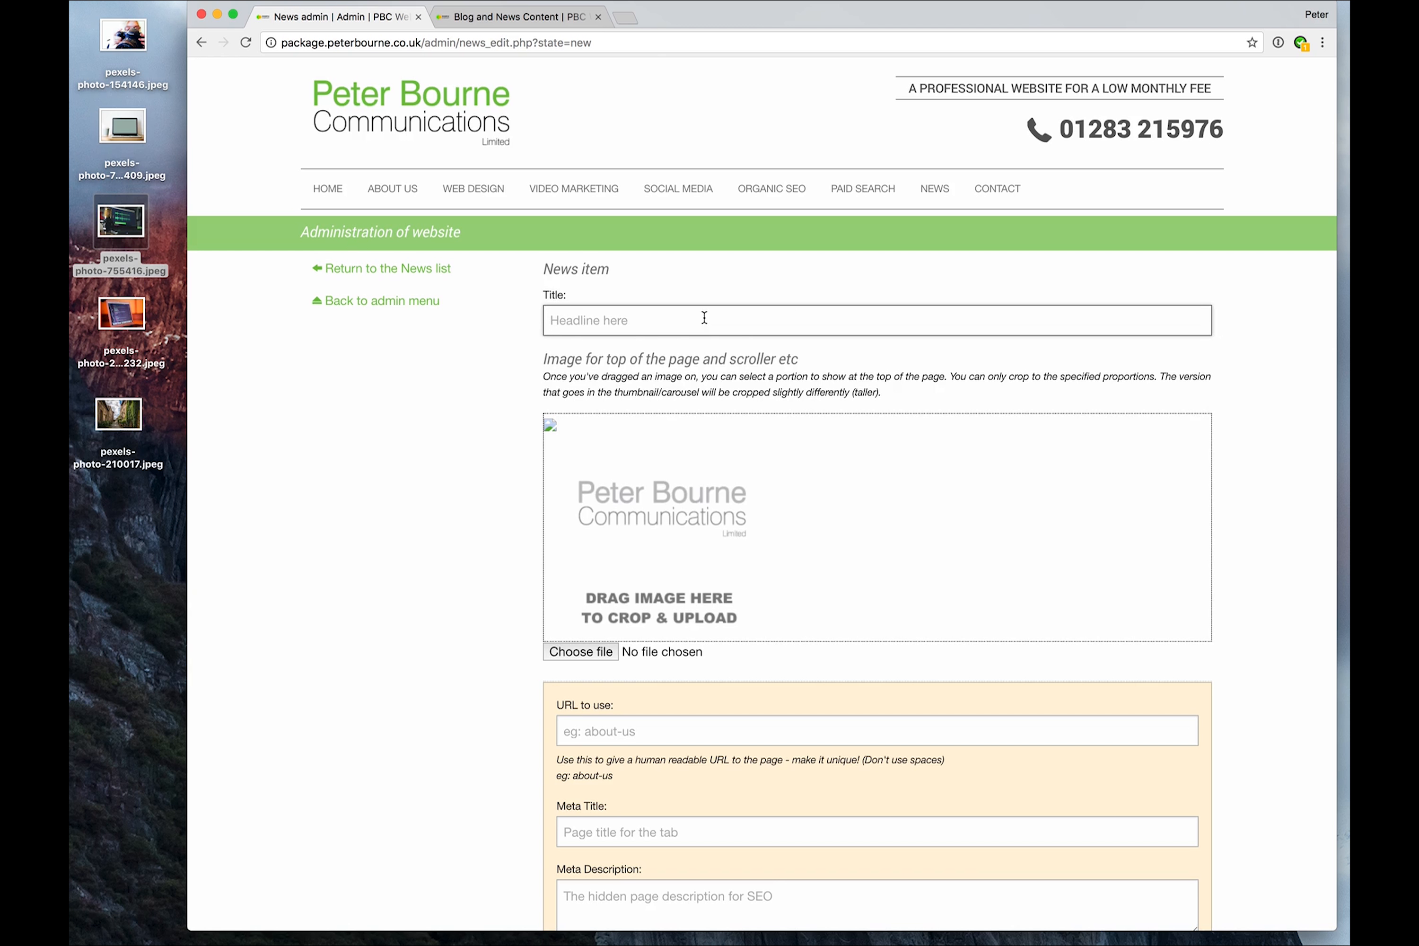
{"action": "type", "text": "A news item for the demo video"}
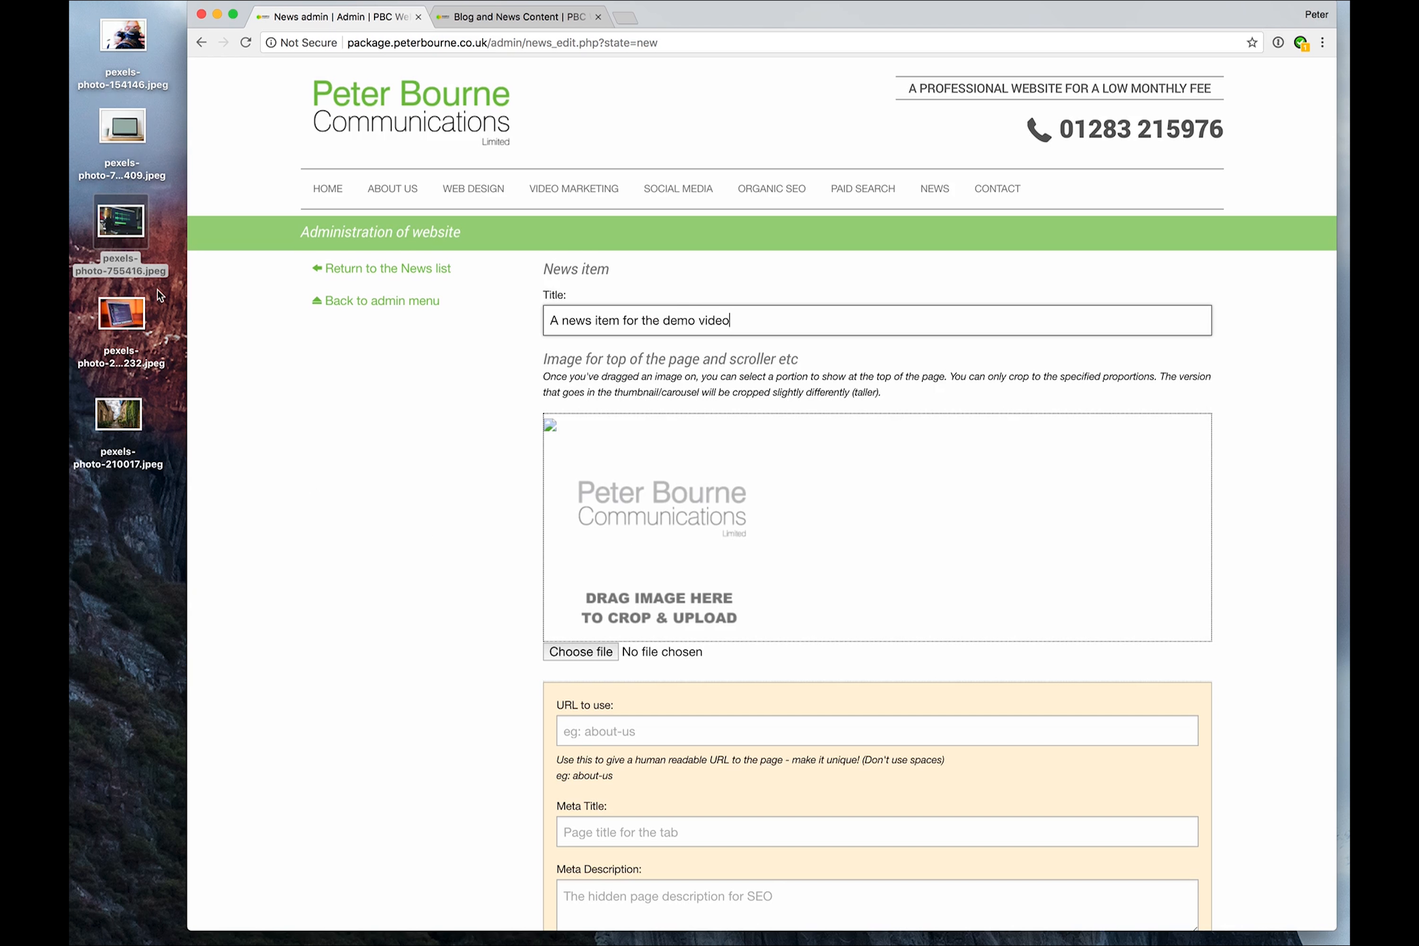
- Add pexels-photo-154146.jpeg from the desktop as the news item's top image, crop it full width around the camera, and save the crop
{"action": "left_click_drag", "start_coordinate": [128, 40], "coordinate": [816, 524]}
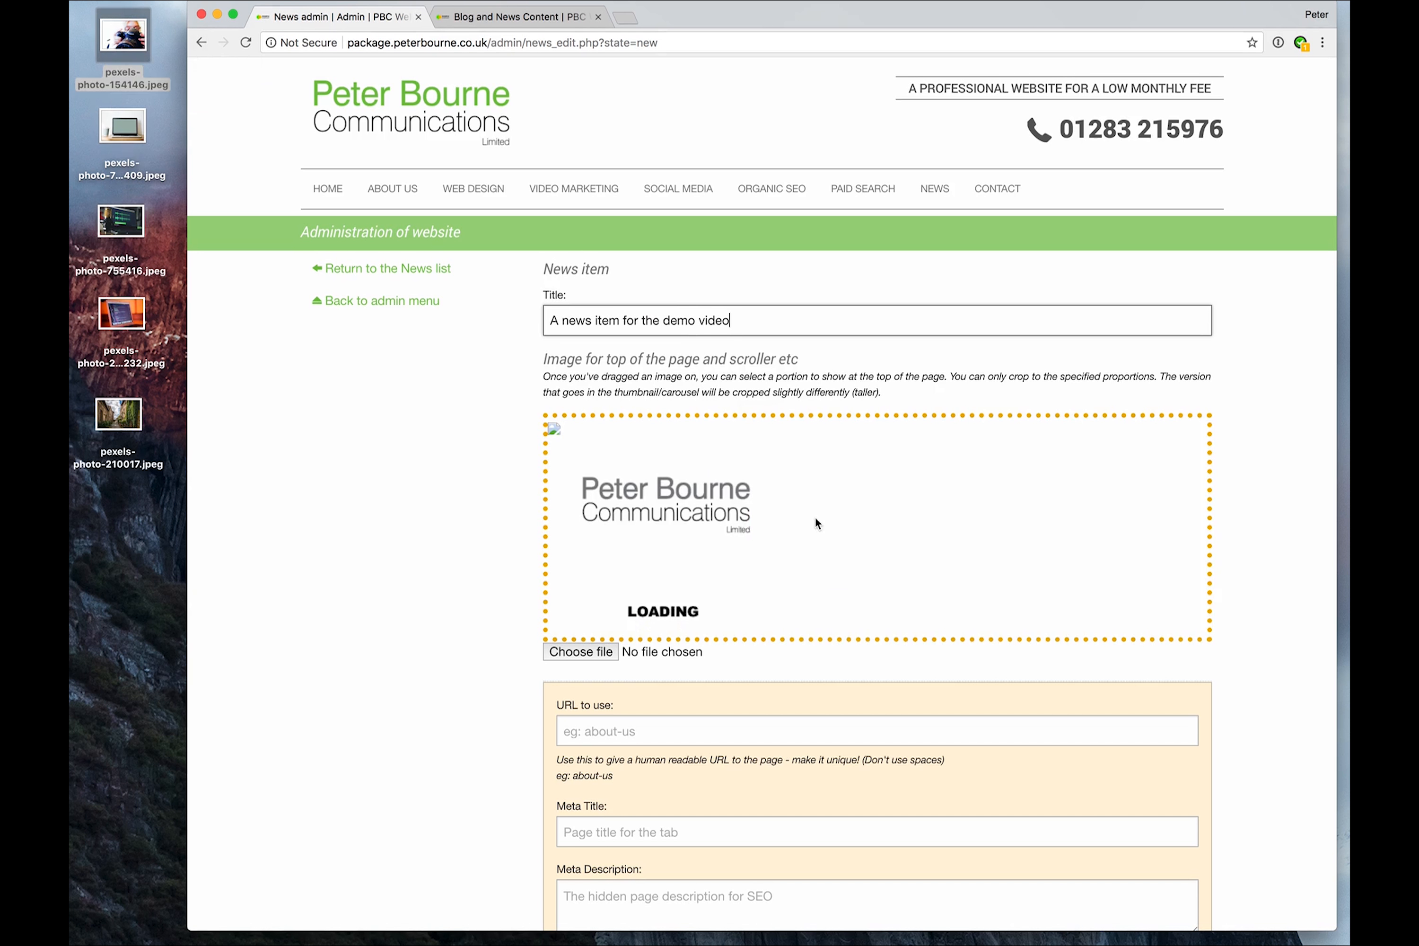
{"action": "left_click_drag", "start_coordinate": [884, 601], "coordinate": [869, 595]}
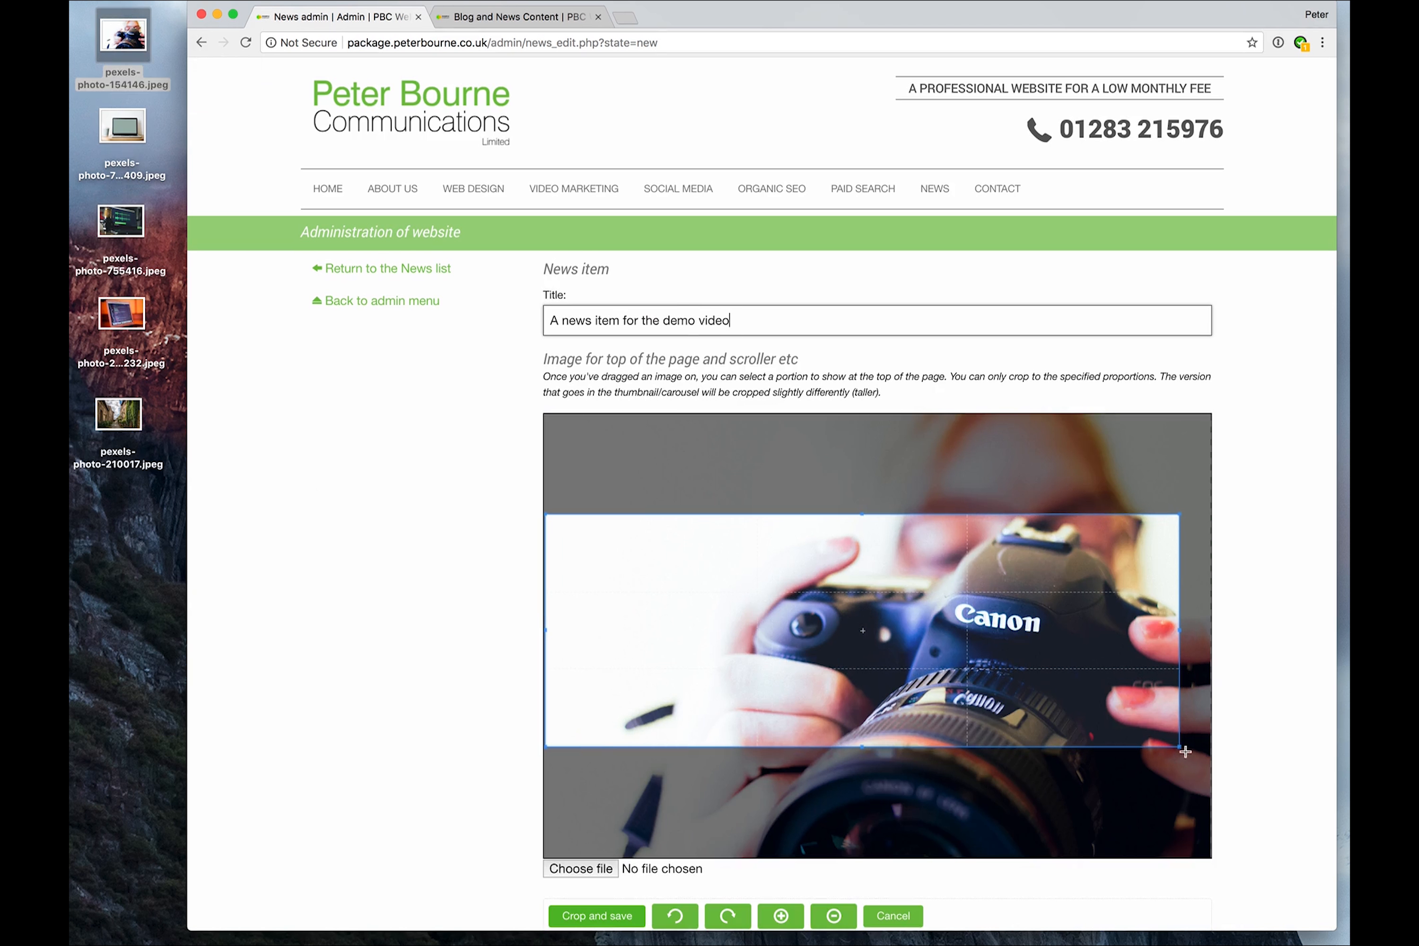
{"action": "left_click_drag", "start_coordinate": [1178, 746], "coordinate": [1212, 768]}
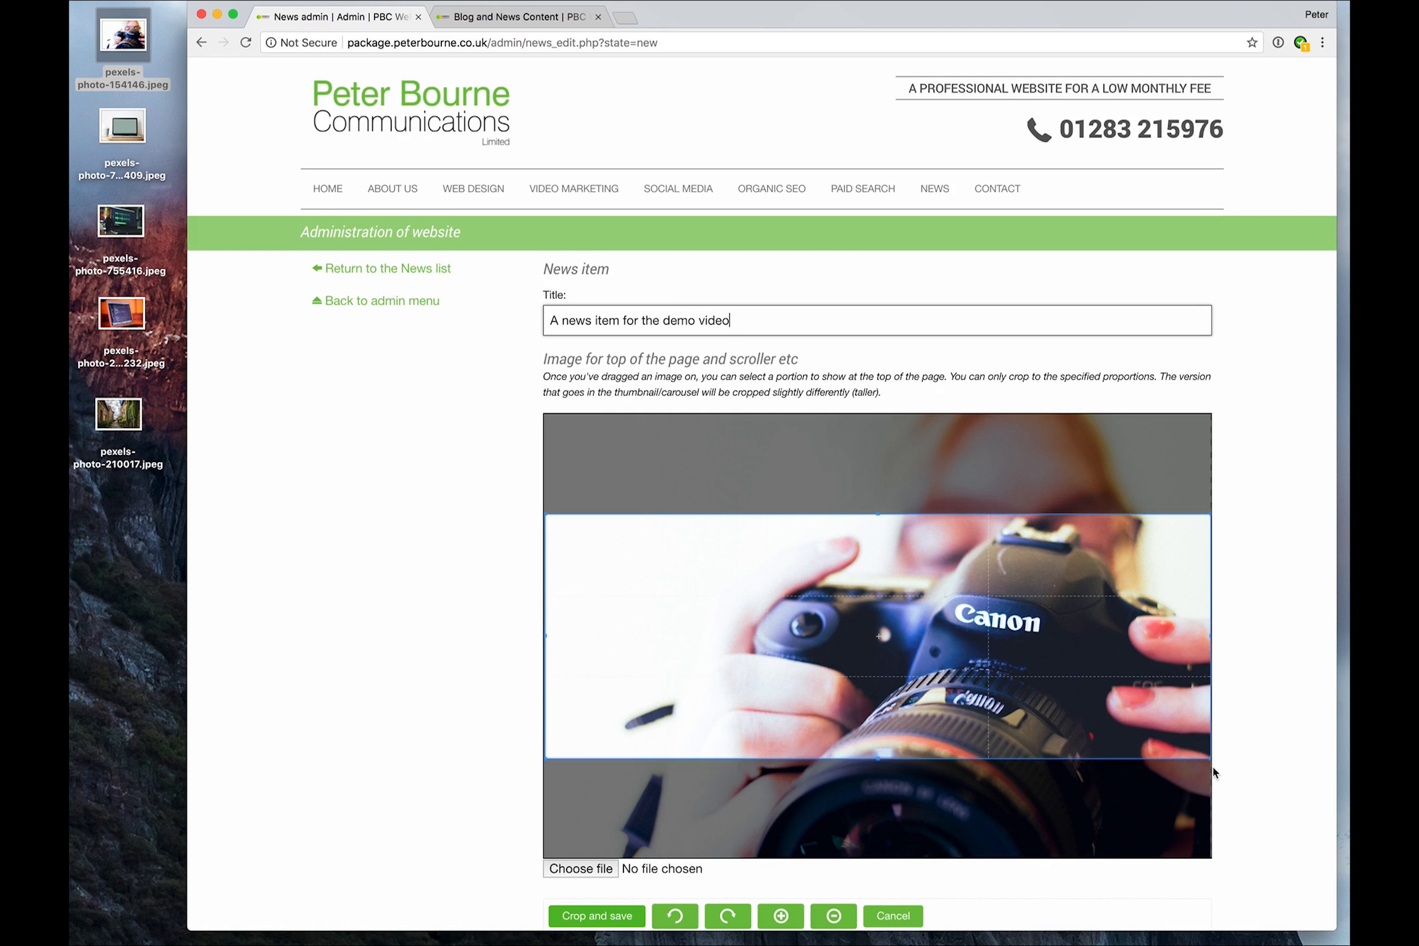
{"action": "left_click_drag", "start_coordinate": [1207, 760], "coordinate": [1213, 723]}
{"action": "left_click", "coordinate": [626, 913]}
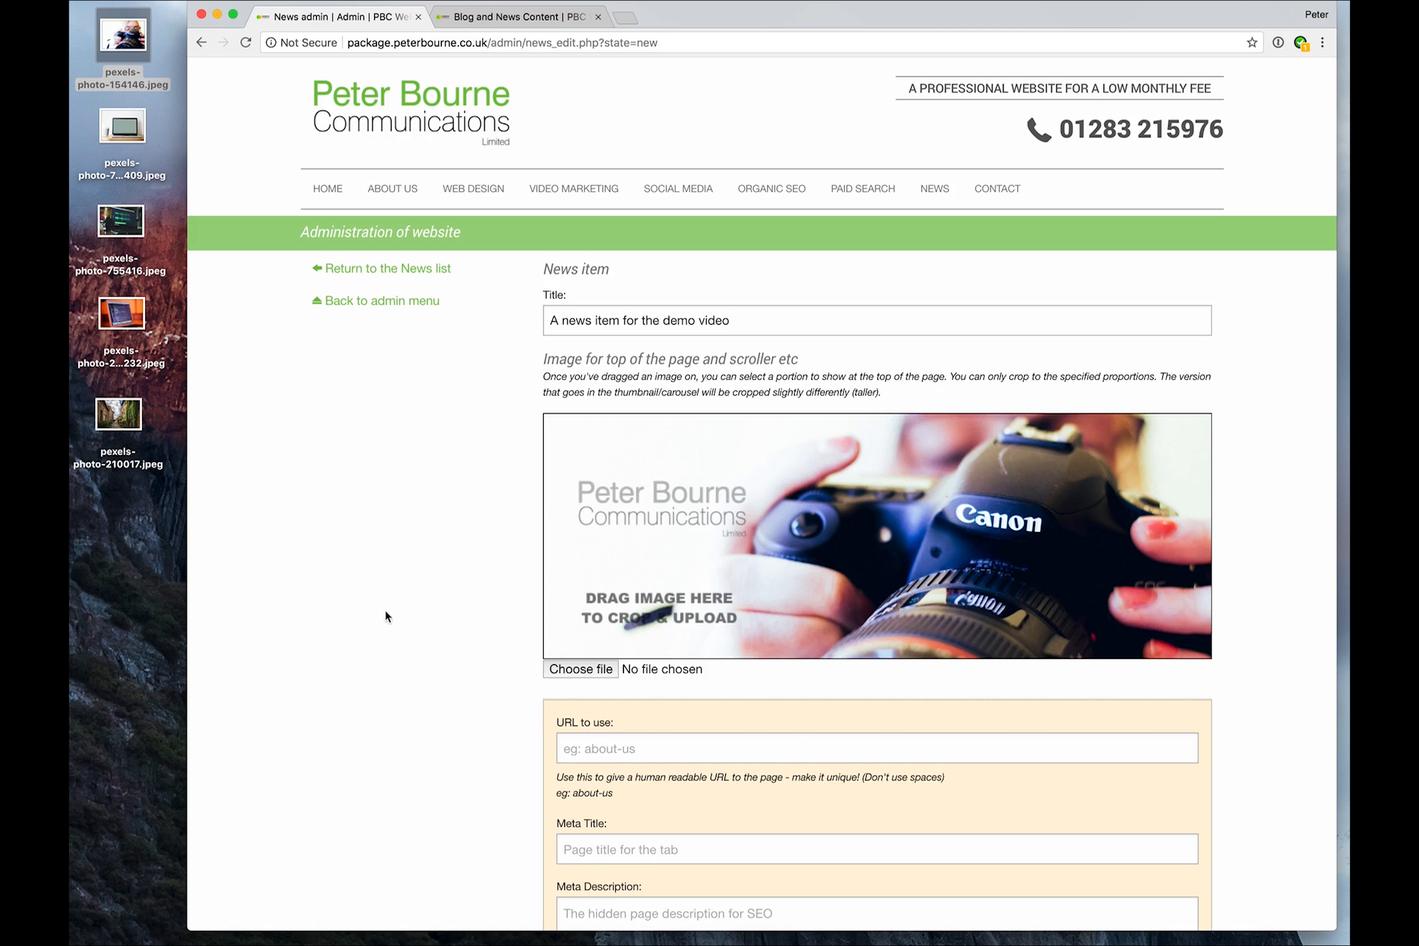
- Review the URL, Meta Title, Meta Description and Meta Keywords fields of the news item
{"action": "scroll", "coordinate": [449, 575], "scroll_direction": "down", "scroll_amount": 7}
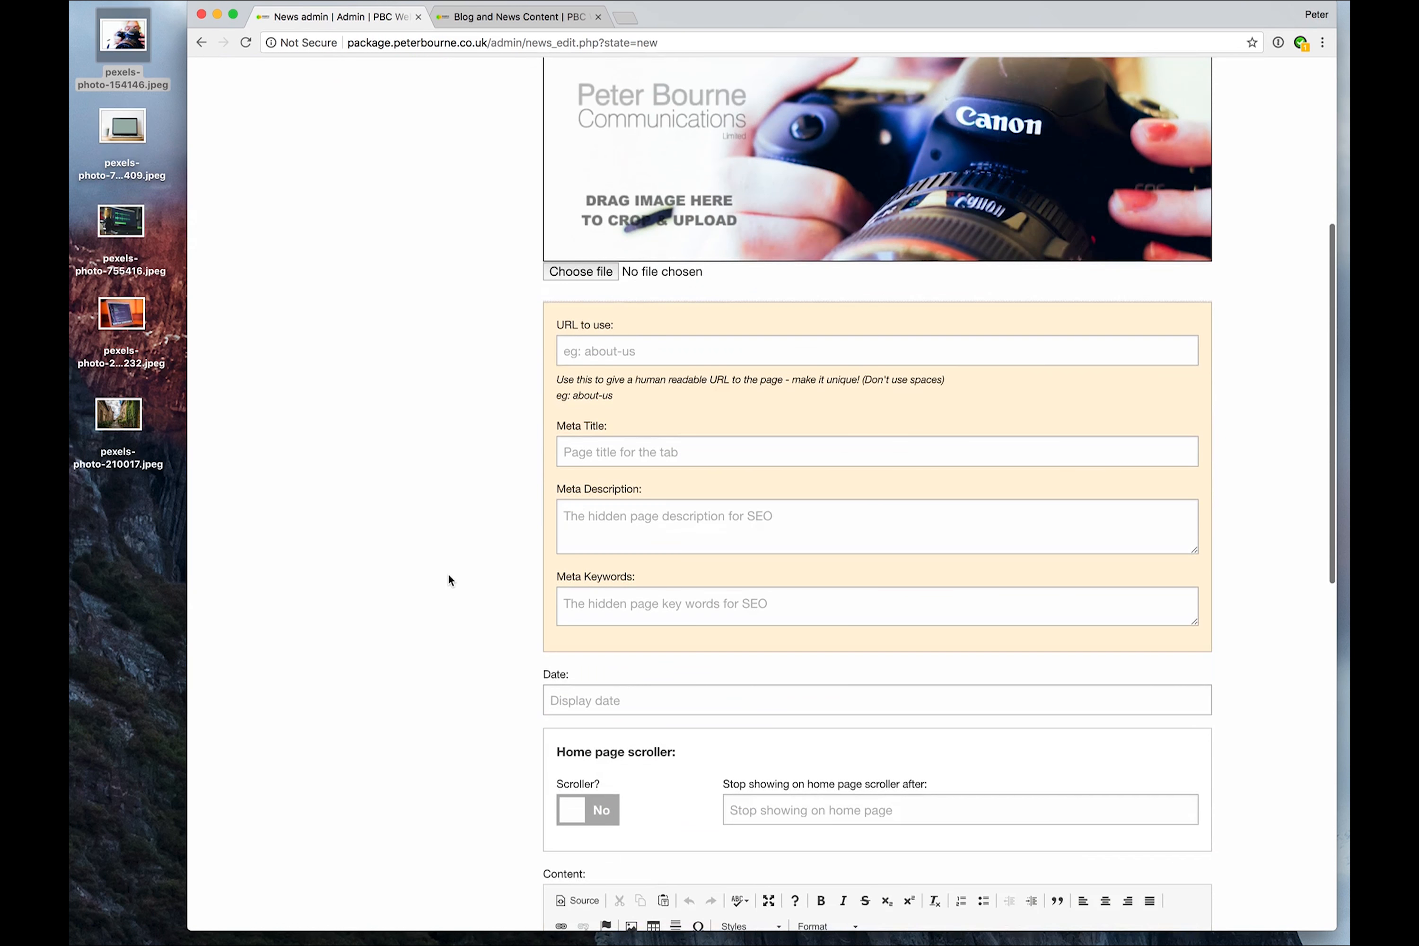
{"action": "left_click", "coordinate": [586, 357]}
{"action": "left_click", "coordinate": [591, 449]}
{"action": "left_click", "coordinate": [596, 517]}
{"action": "left_click", "coordinate": [600, 596]}
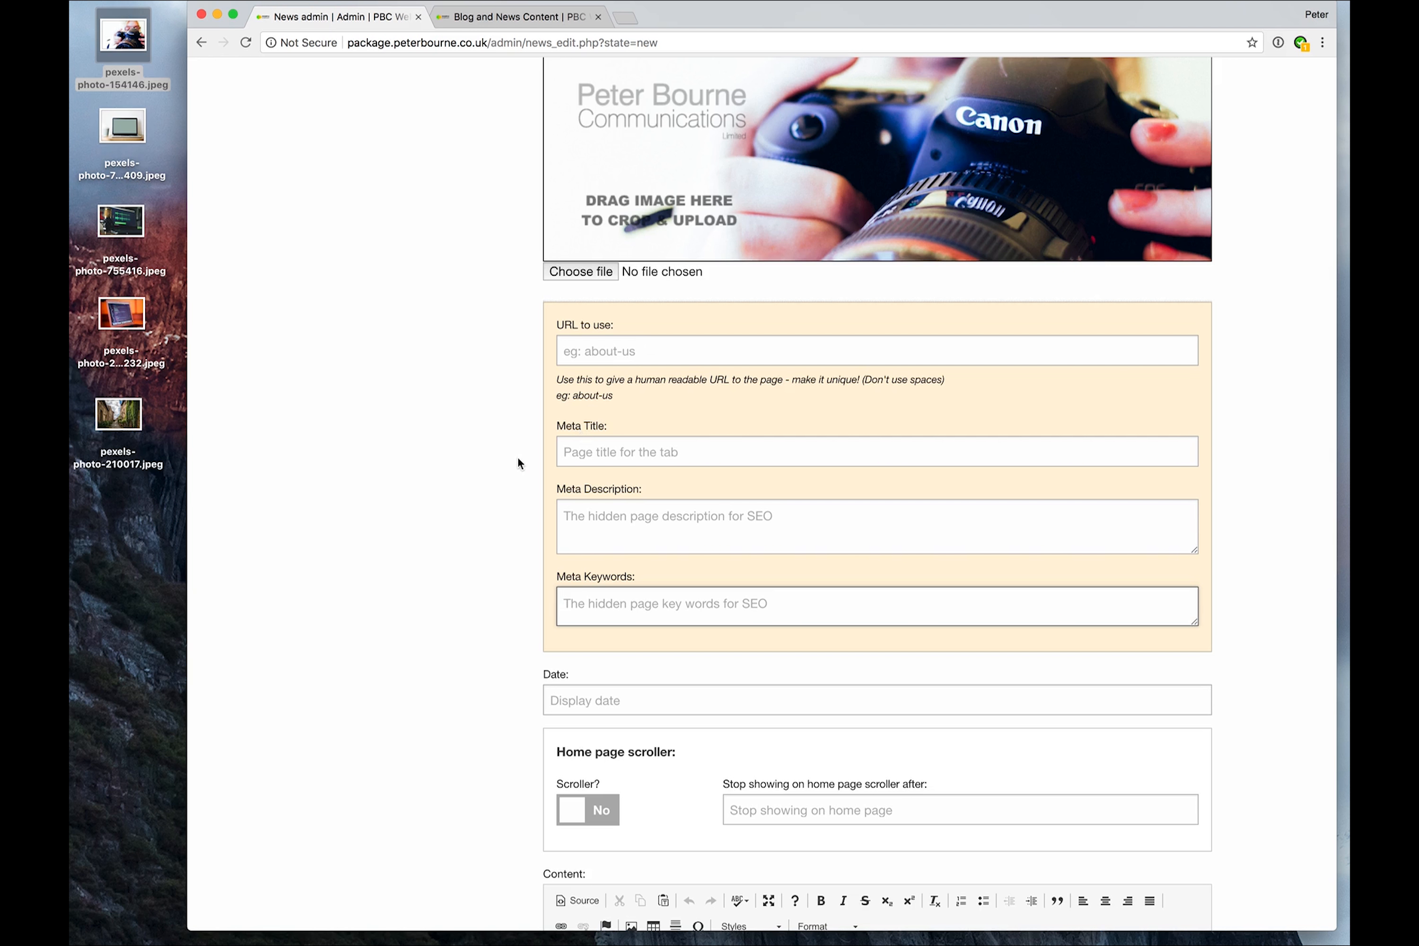
- Set the news item's display date to 02/01/2018
{"action": "scroll", "coordinate": [518, 462], "scroll_direction": "down", "scroll_amount": 5}
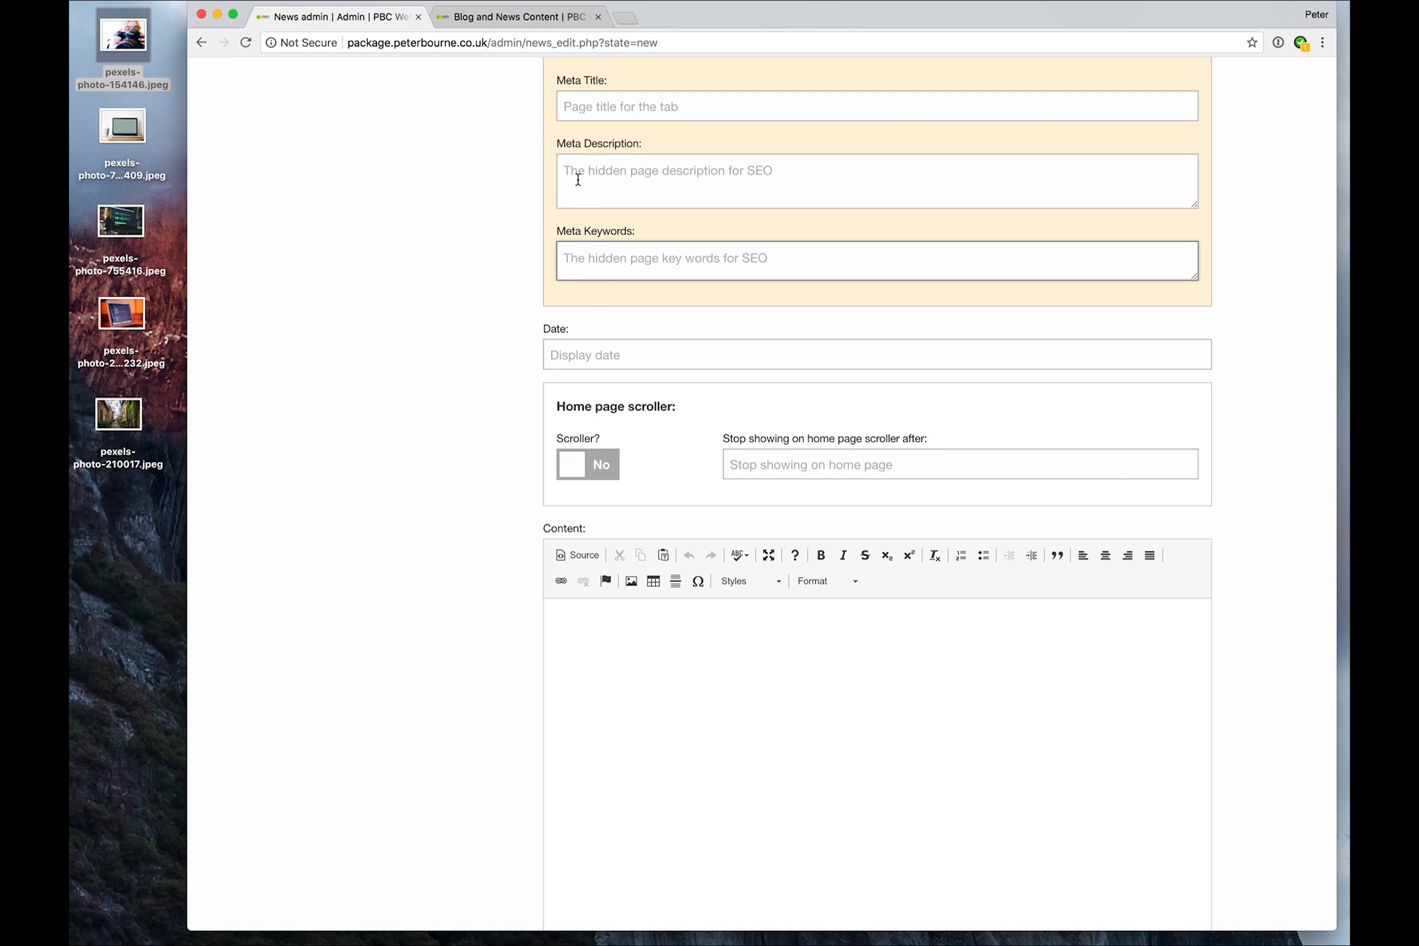
{"action": "left_click", "coordinate": [557, 354]}
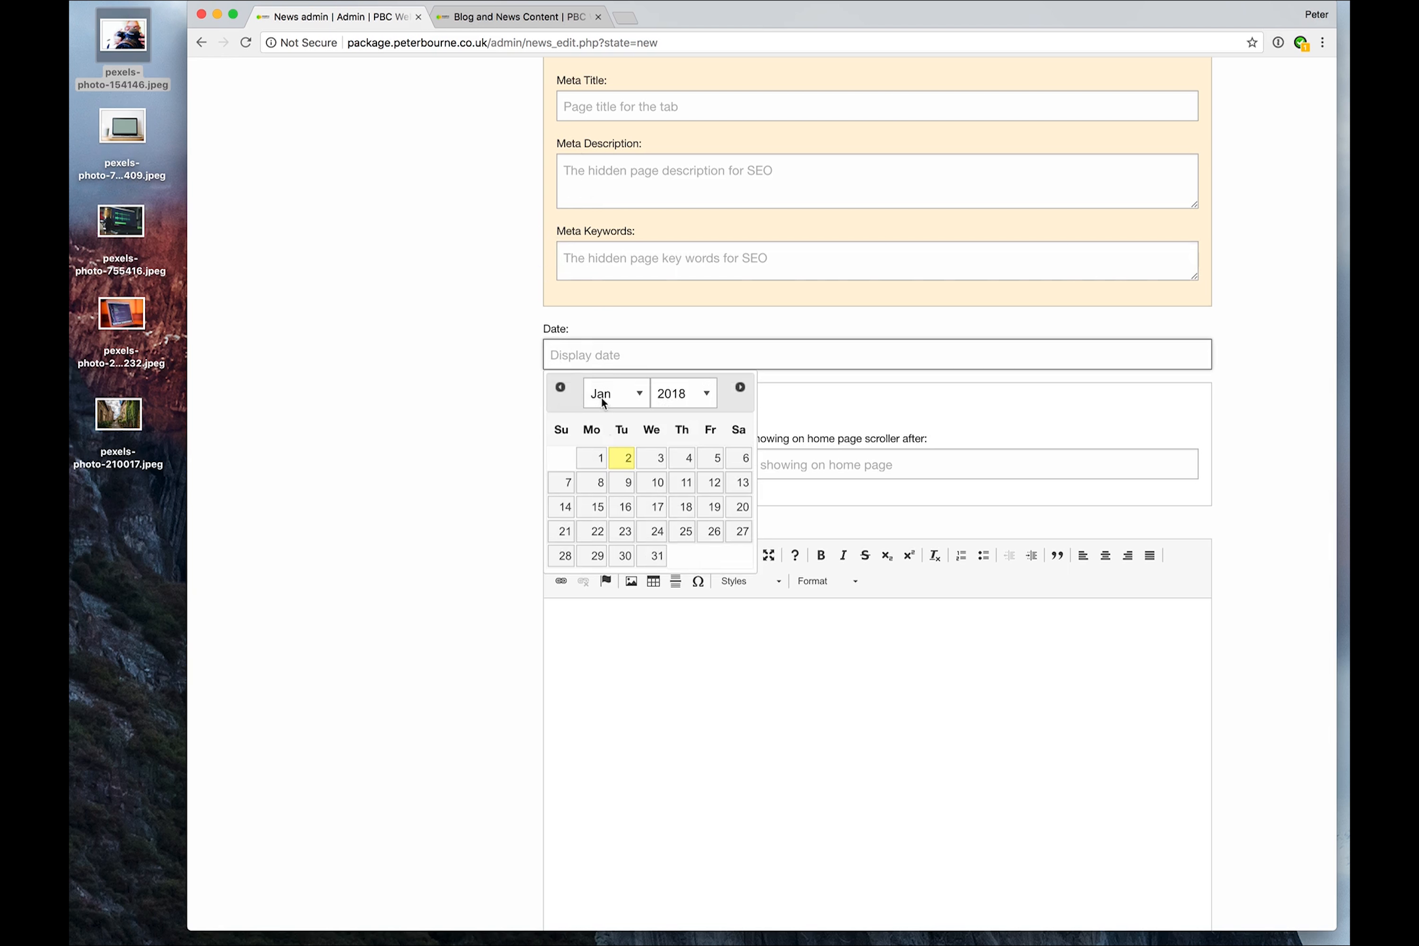
{"action": "left_click", "coordinate": [621, 465]}
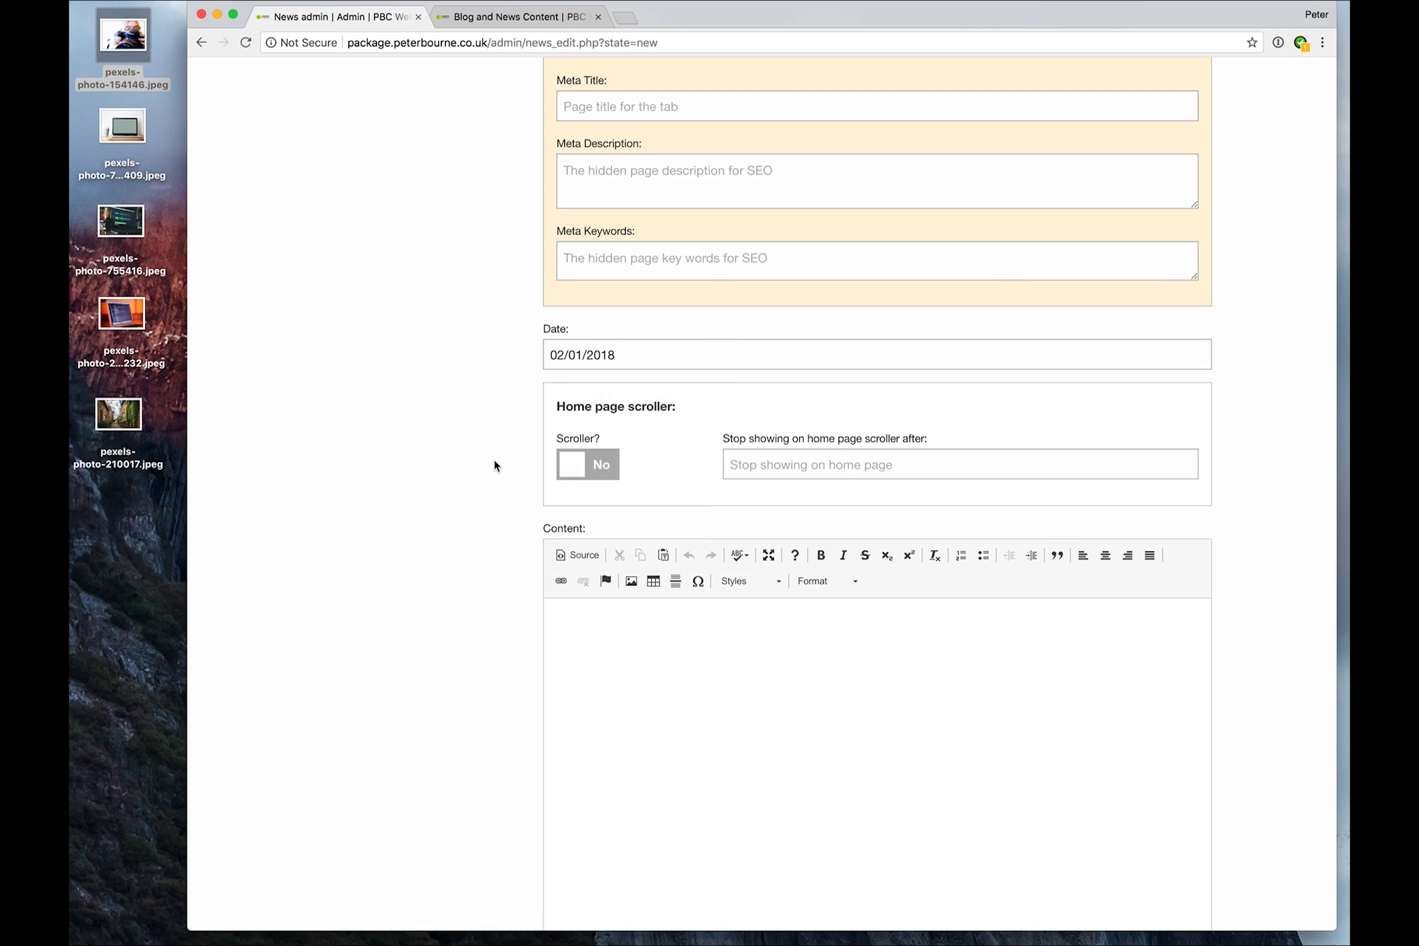
- Enable the home page scroller for the news item and stop showing it after 31/01/2018
{"action": "left_click", "coordinate": [592, 465]}
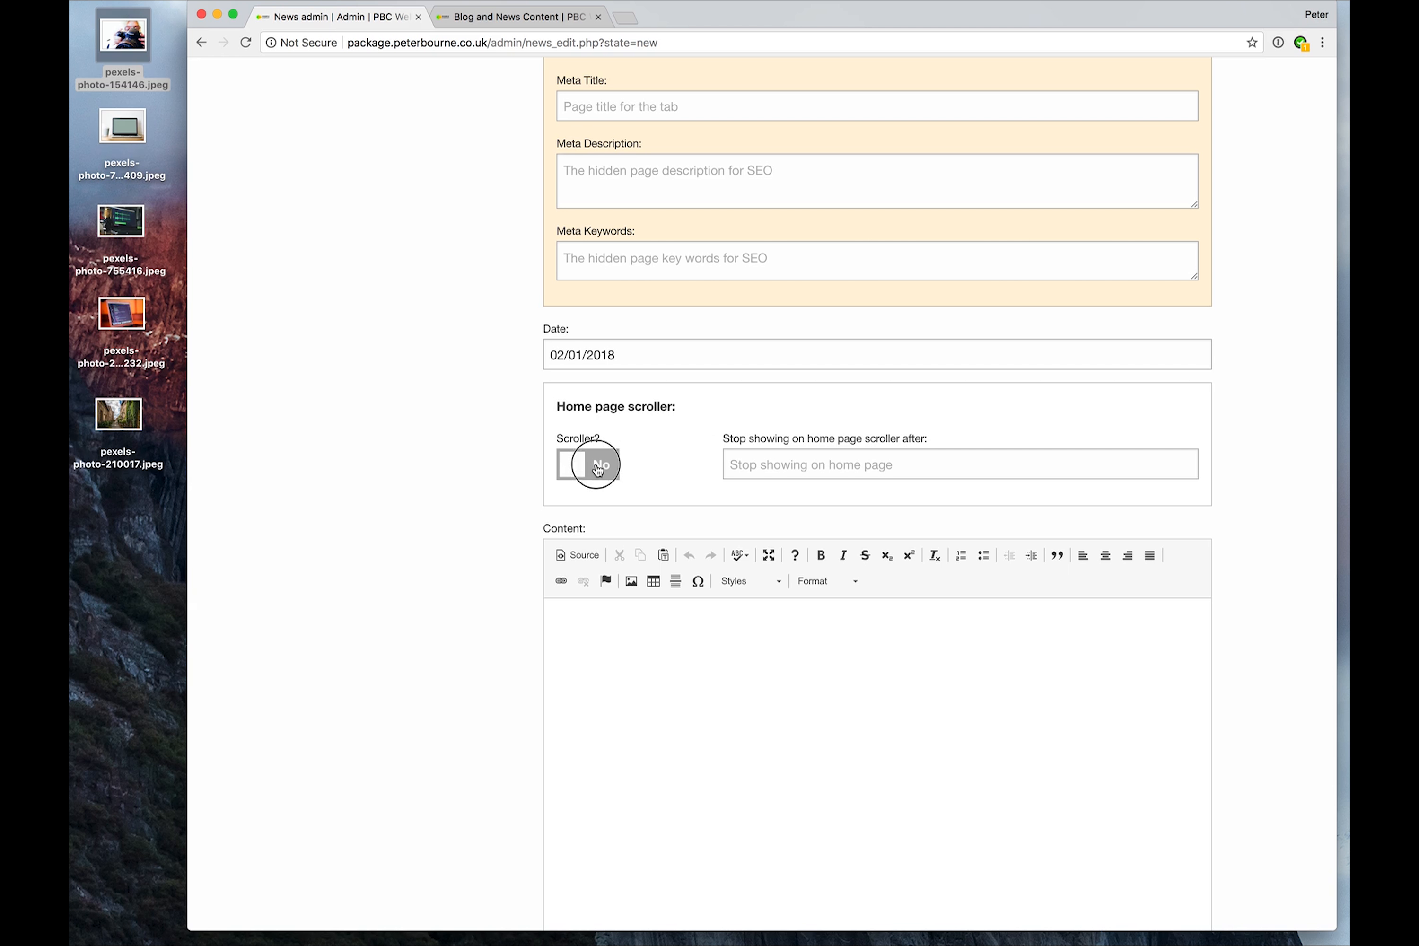
{"action": "left_click", "coordinate": [771, 469]}
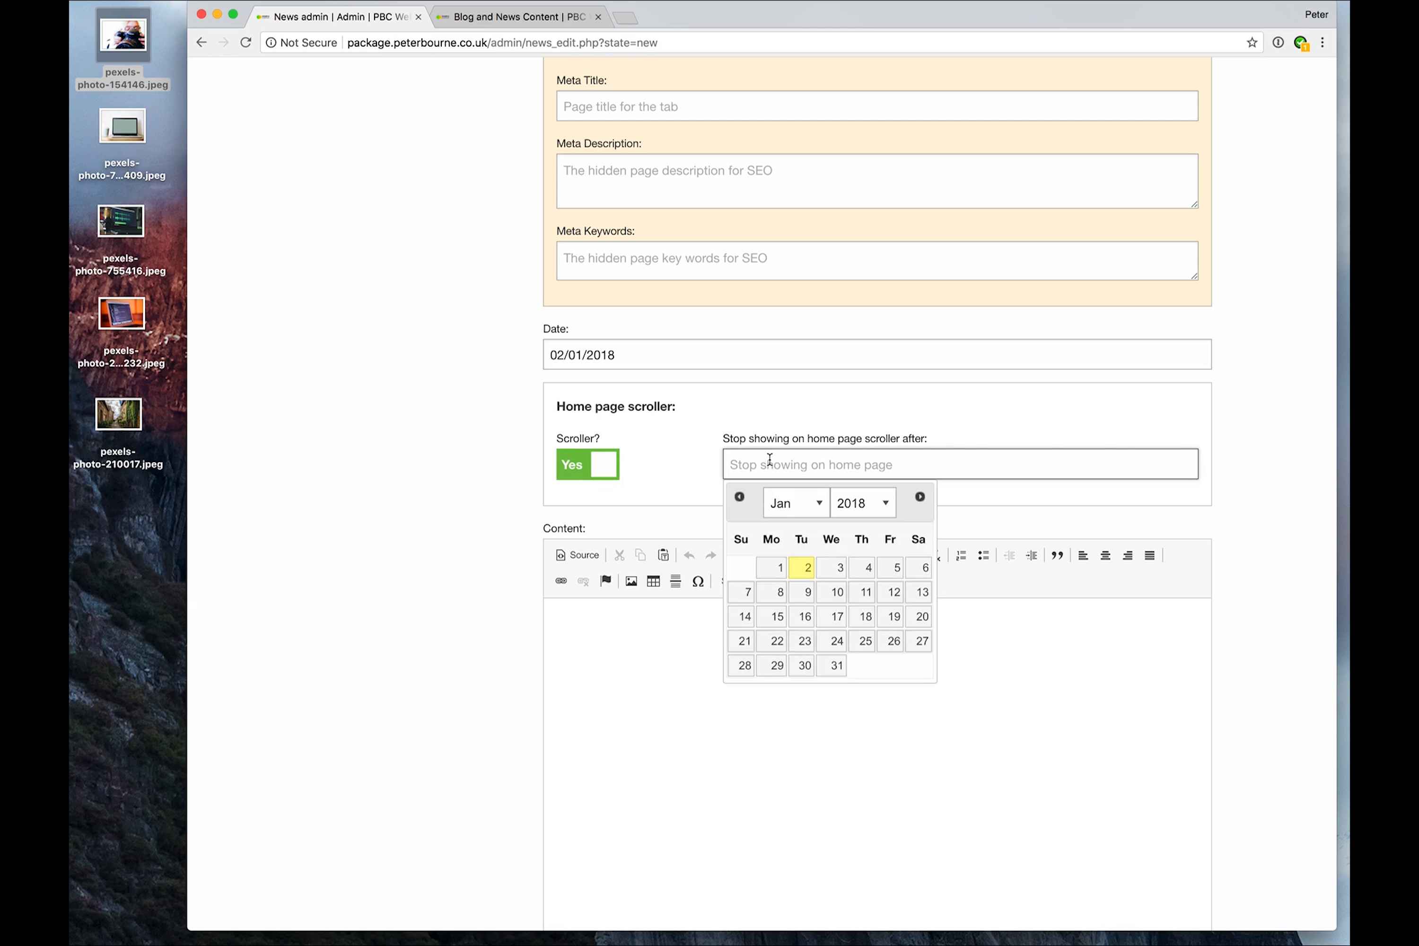
{"action": "left_click", "coordinate": [835, 666]}
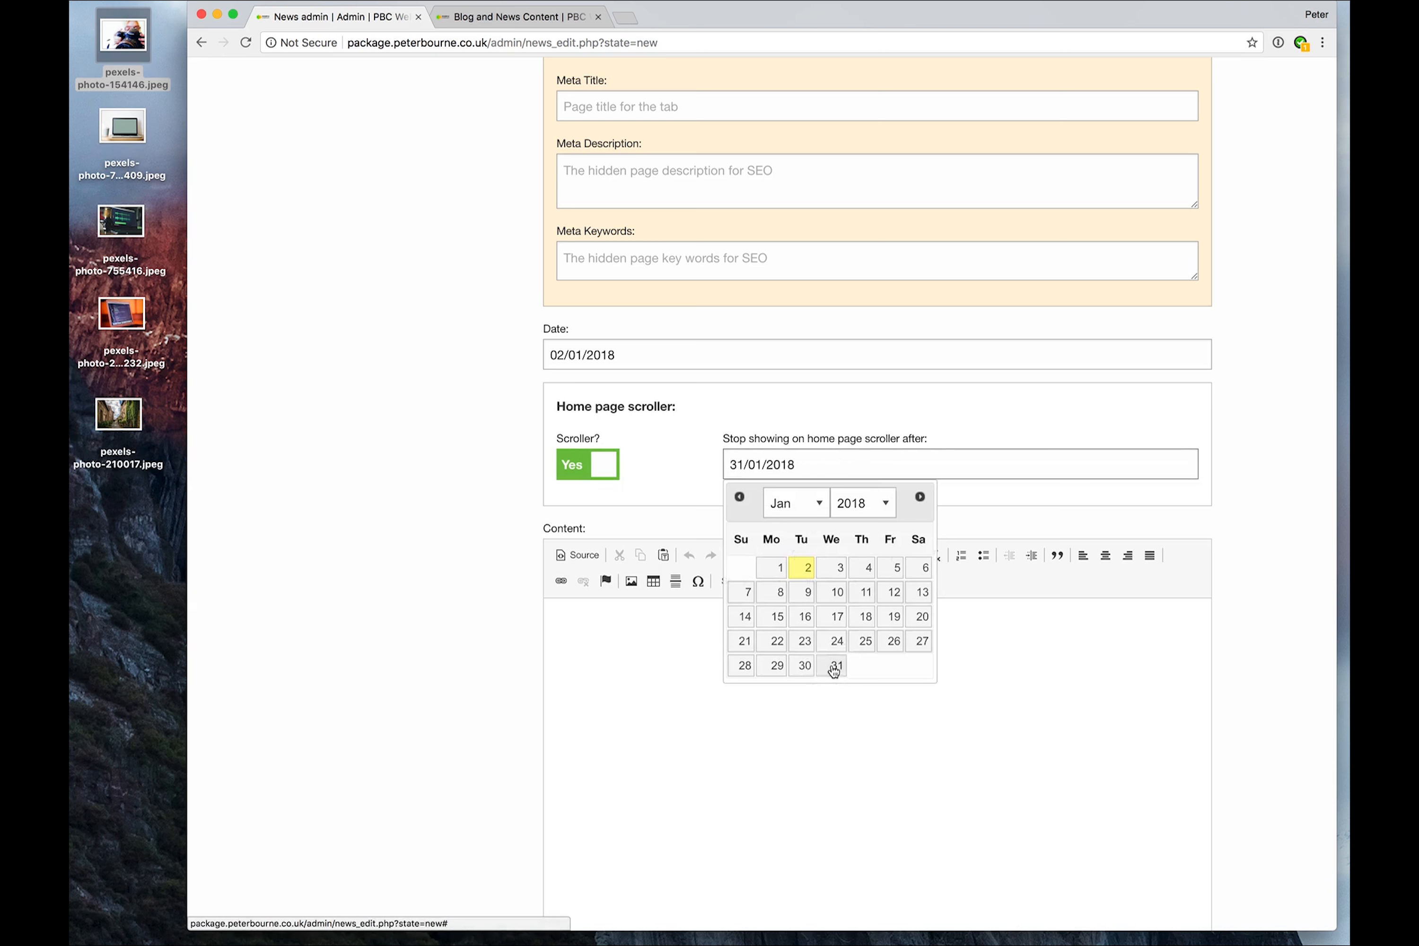
- Fill the news item's content with the Lorem ipsum text copied from the other application
{"action": "left_click", "coordinate": [665, 644]}
{"action": "scroll", "coordinate": [472, 581], "scroll_direction": "down", "scroll_amount": 5}
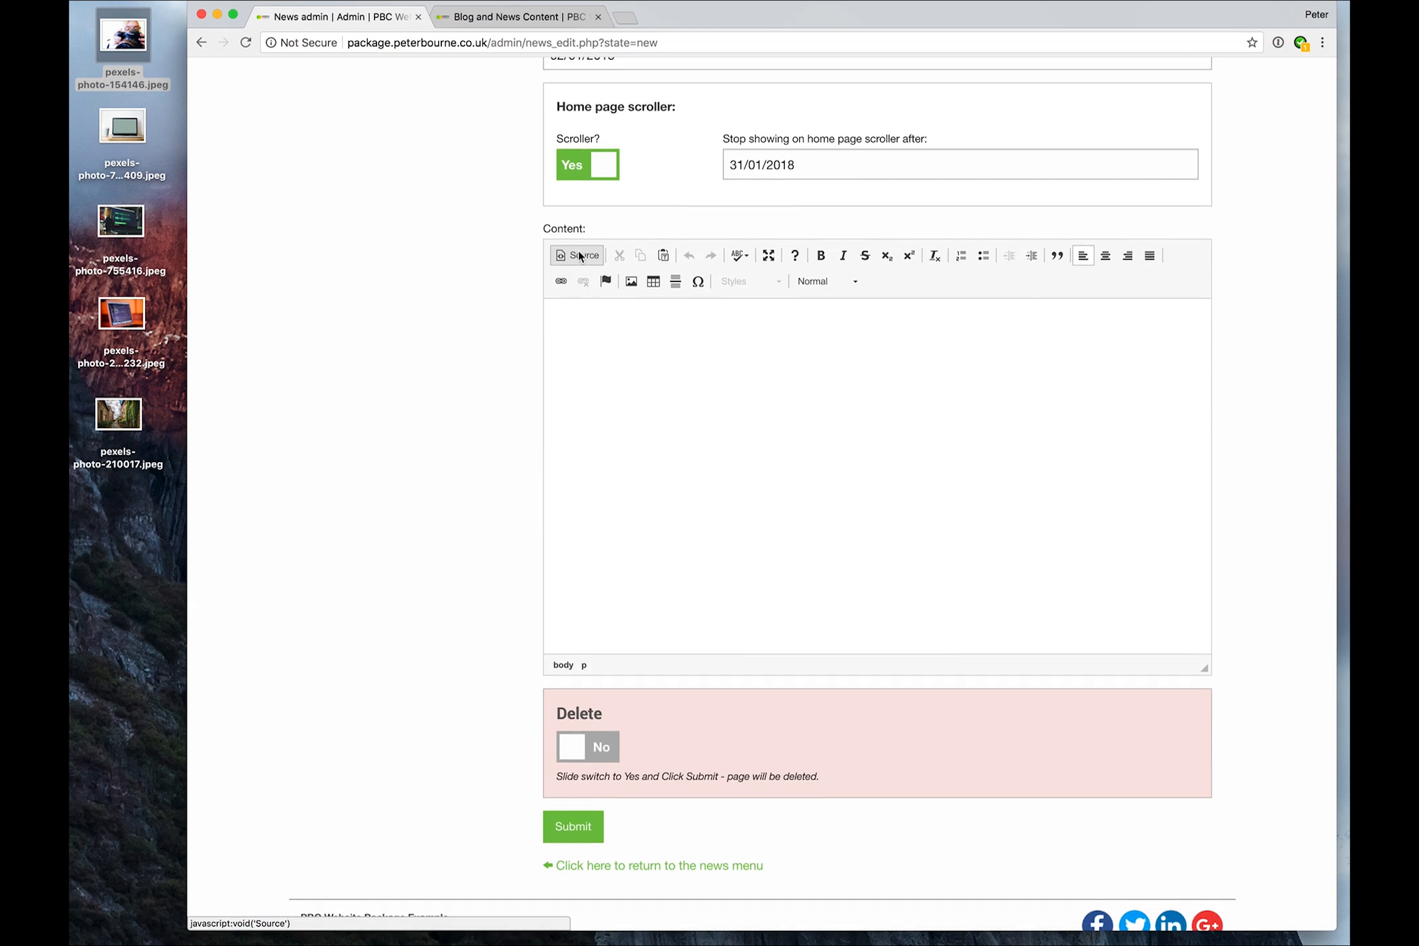
{"action": "left_click", "coordinate": [570, 337]}
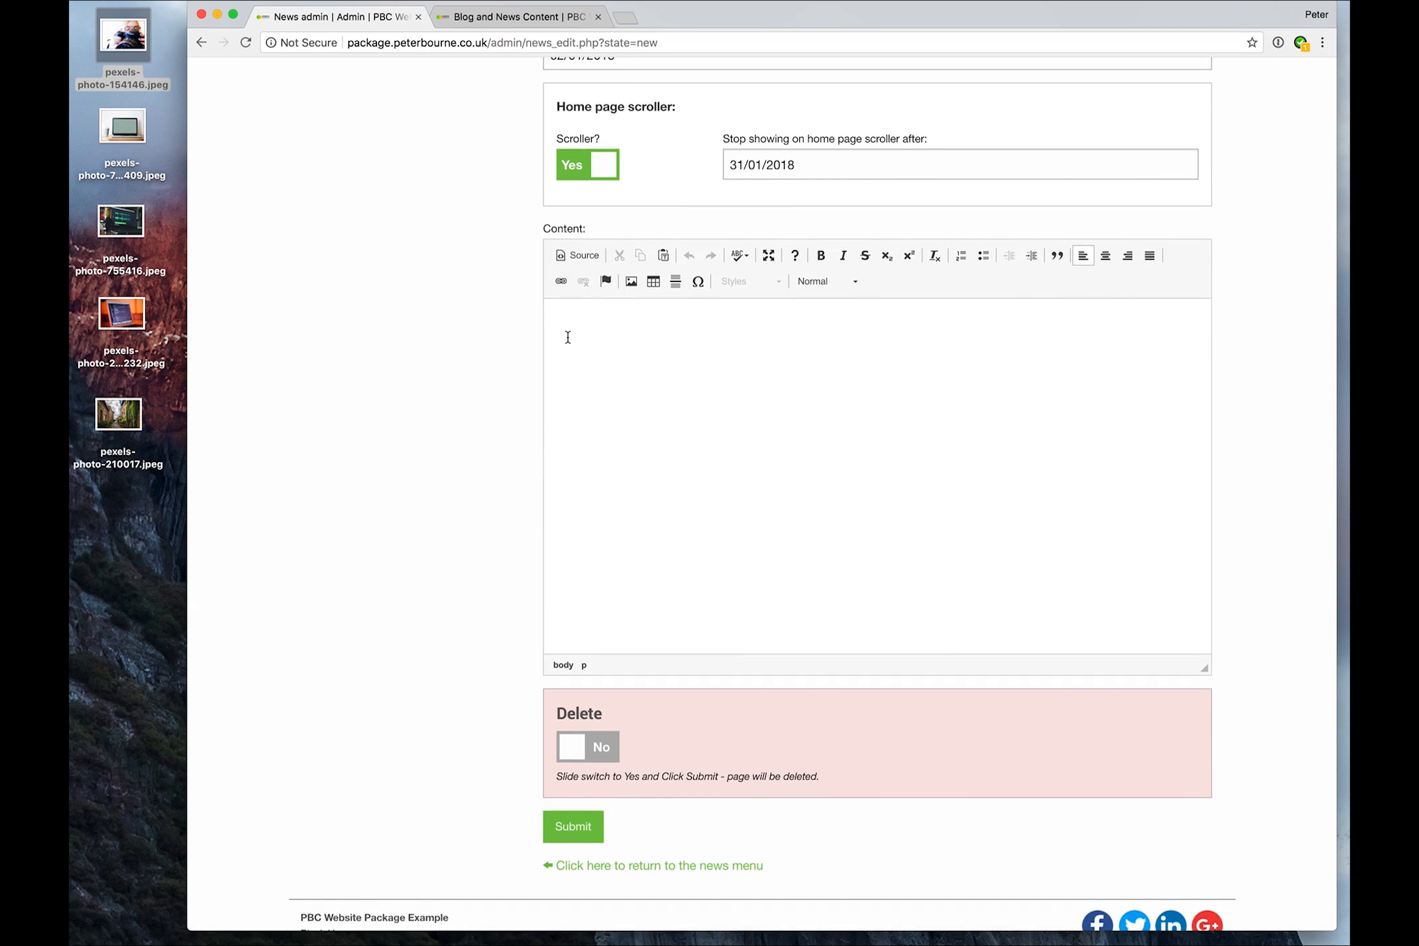
{"action": "key", "text": "super+Tab"}
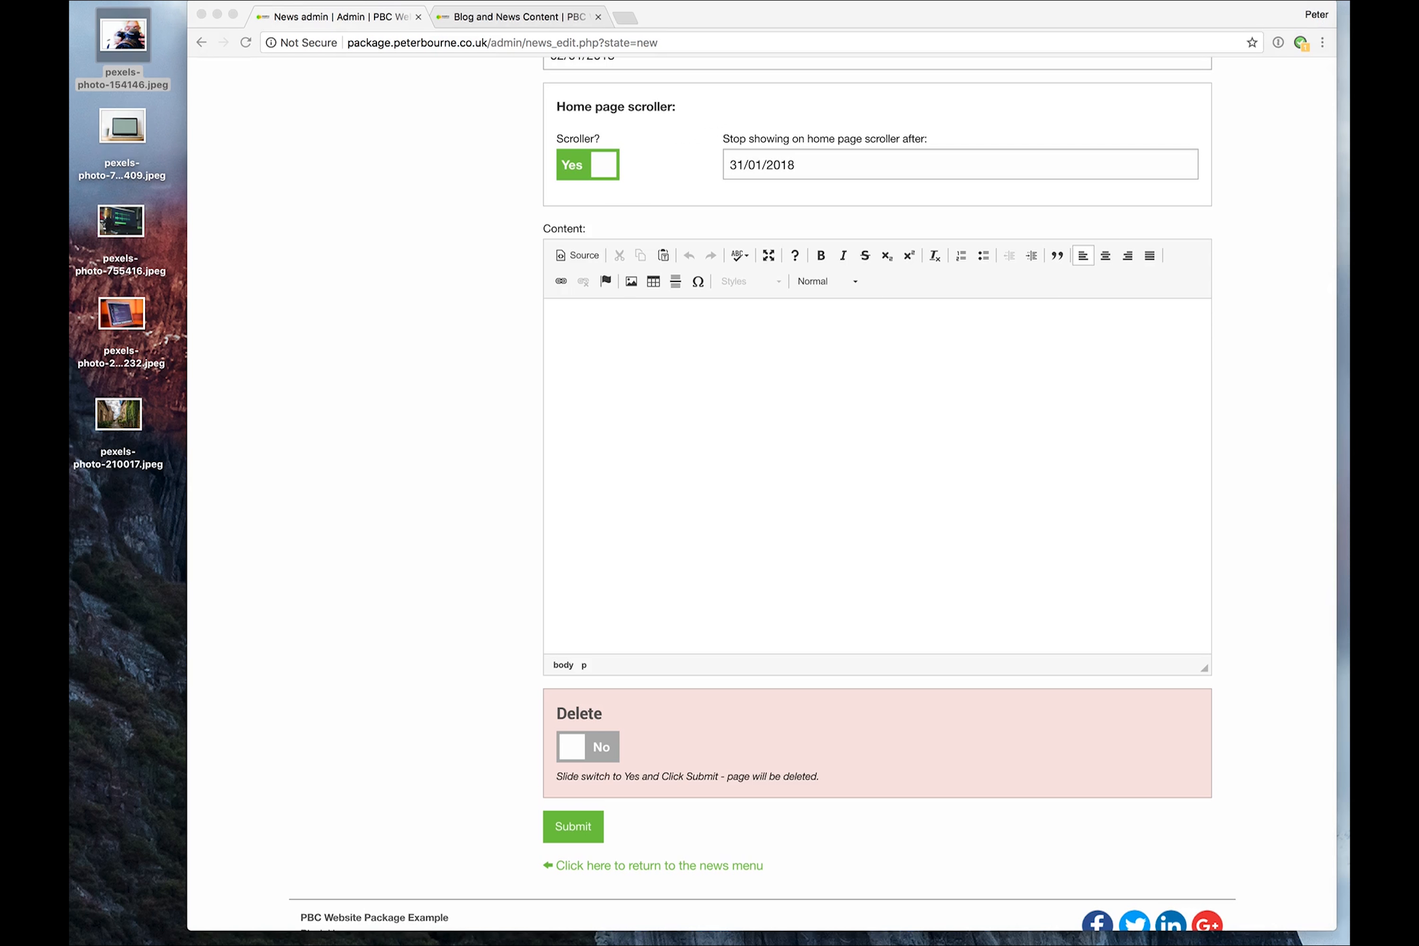
{"action": "left_click", "coordinate": [756, 370]}
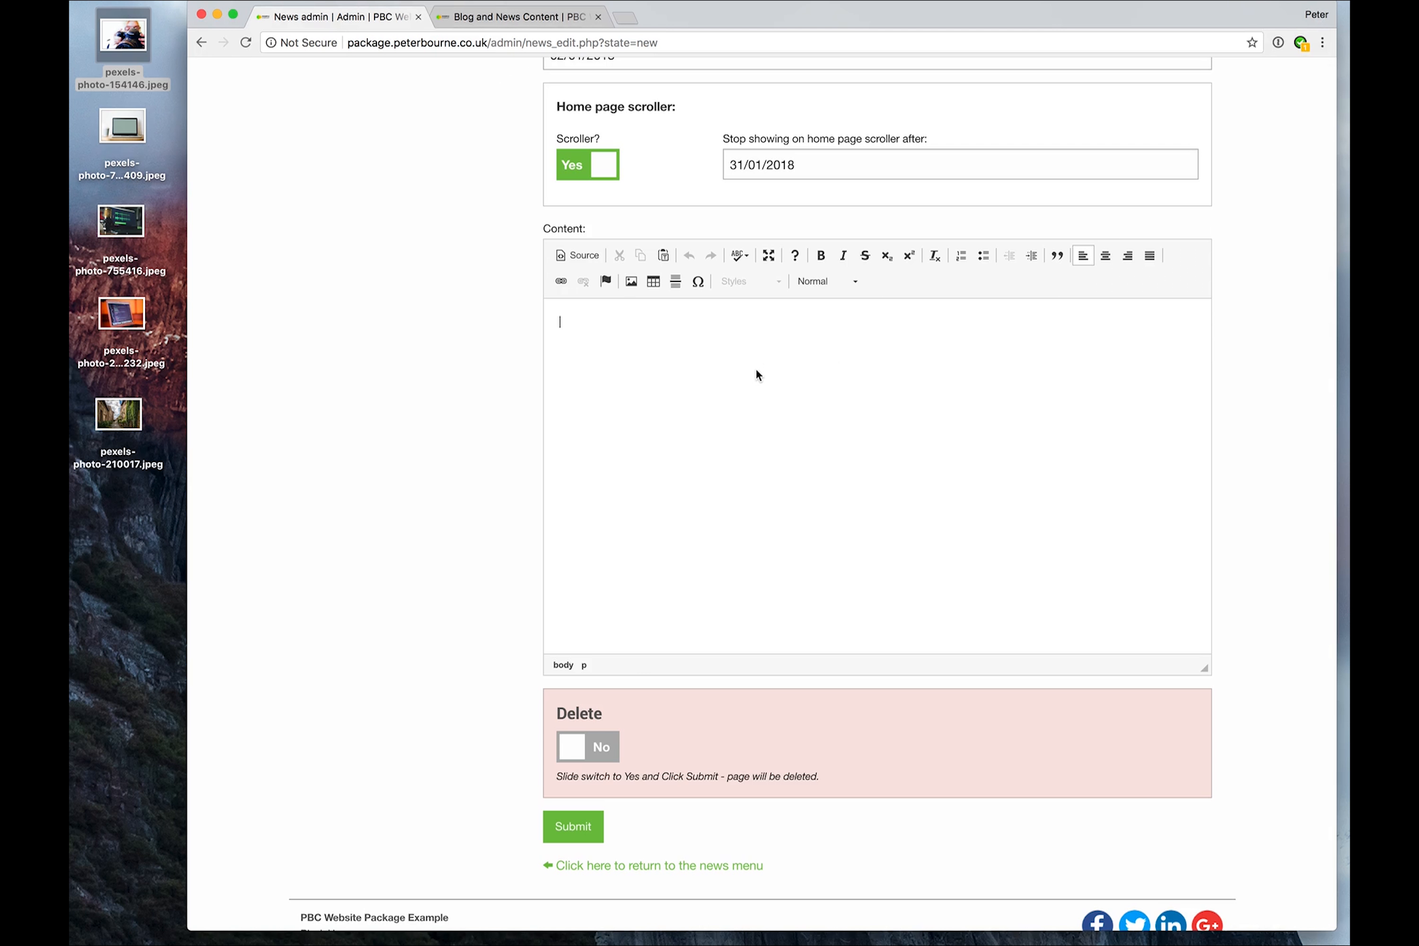
{"action": "key", "text": "super+v"}
- Insert the notebook-and-pen image below the first paragraph with the alternative text "Notepad", and submit the news item
{"action": "left_click", "coordinate": [816, 380]}
{"action": "key", "text": "Return"}
{"action": "scroll", "coordinate": [756, 370], "scroll_direction": "down", "scroll_amount": 1}
{"action": "left_click", "coordinate": [631, 227]}
{"action": "left_click", "coordinate": [891, 368]}
{"action": "left_click", "coordinate": [787, 412]}
{"action": "type", "text": "Notepad"}
{"action": "key", "text": "Return"}
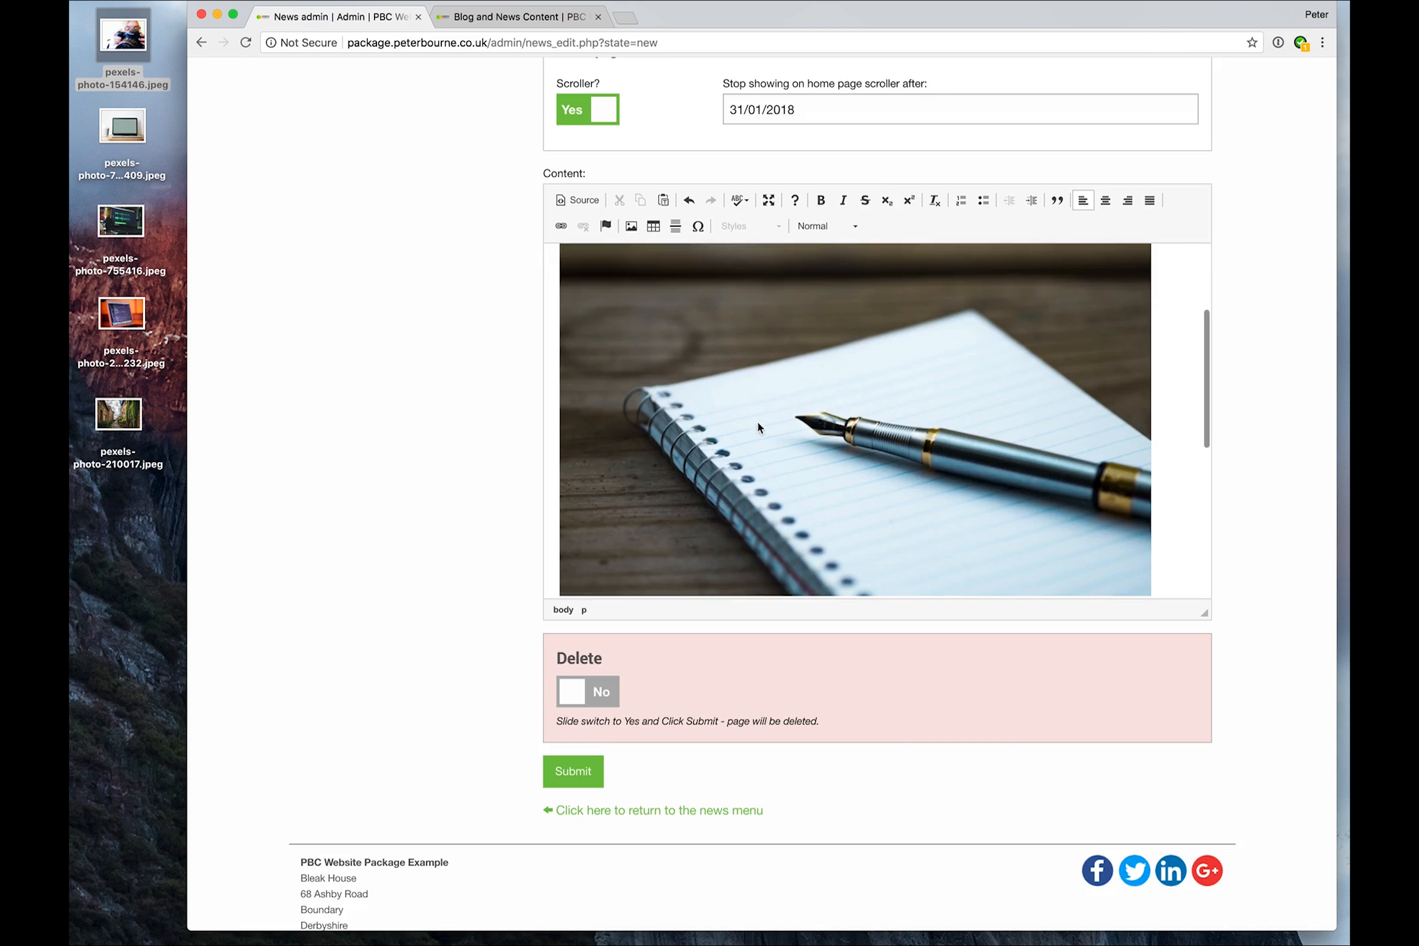
{"action": "left_click", "coordinate": [566, 774]}
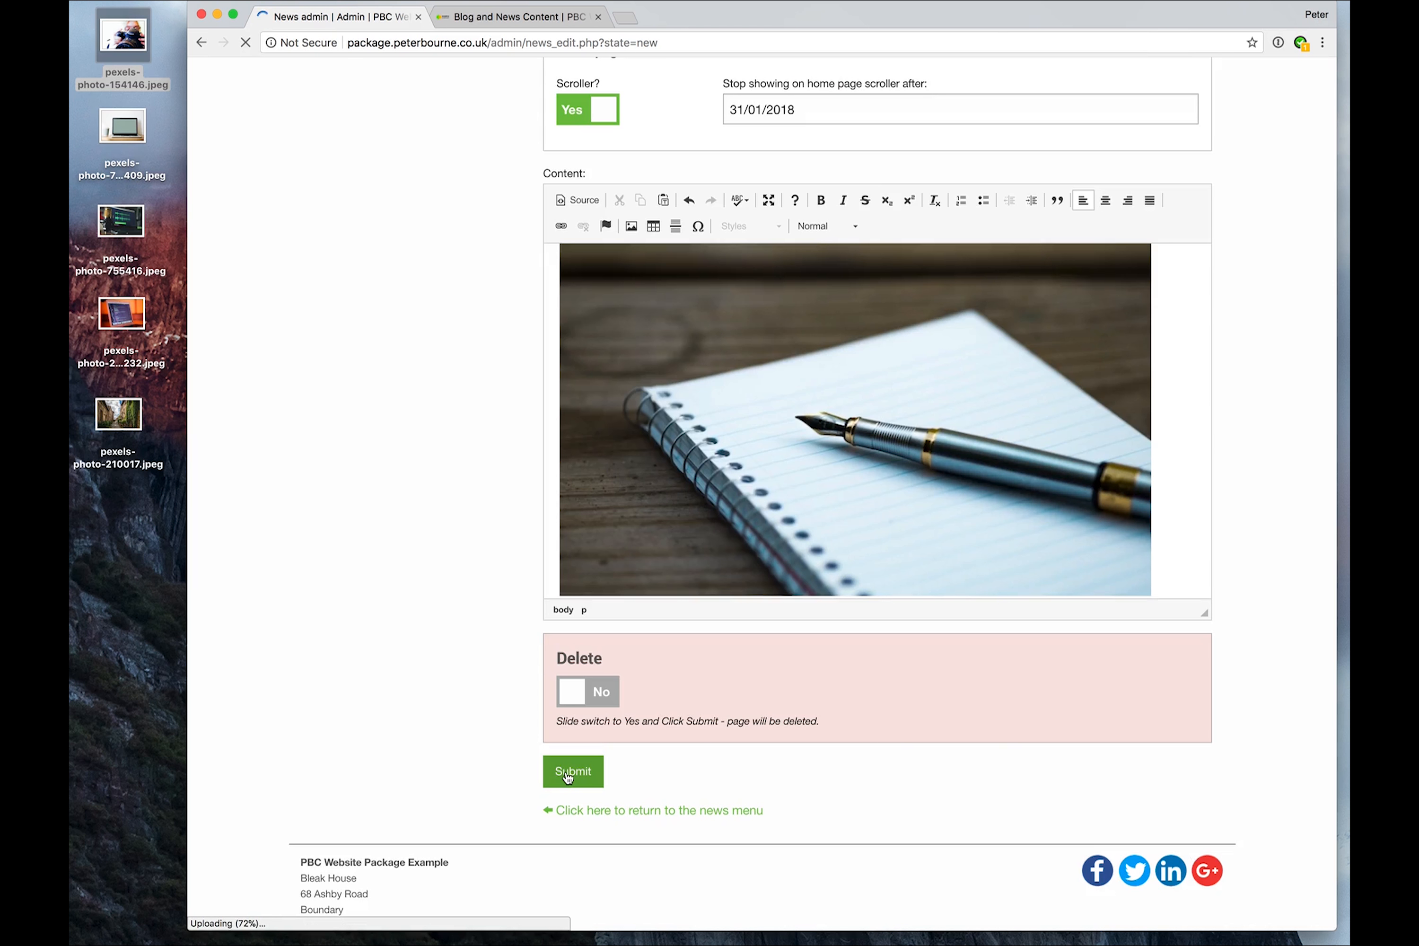
{"action": "scroll", "coordinate": [567, 775], "scroll_direction": "up", "scroll_amount": 2}
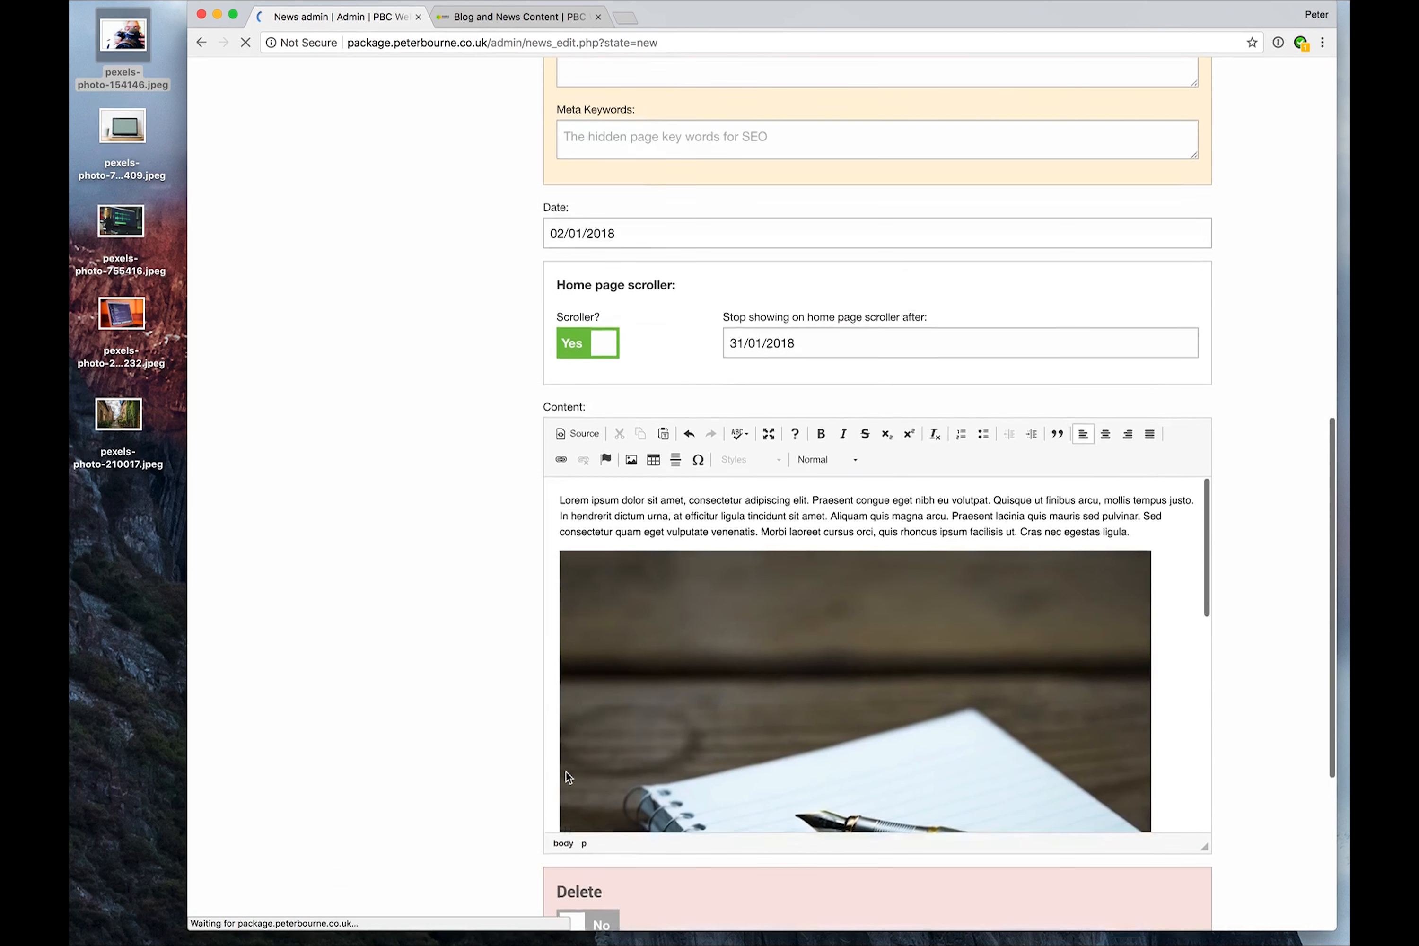